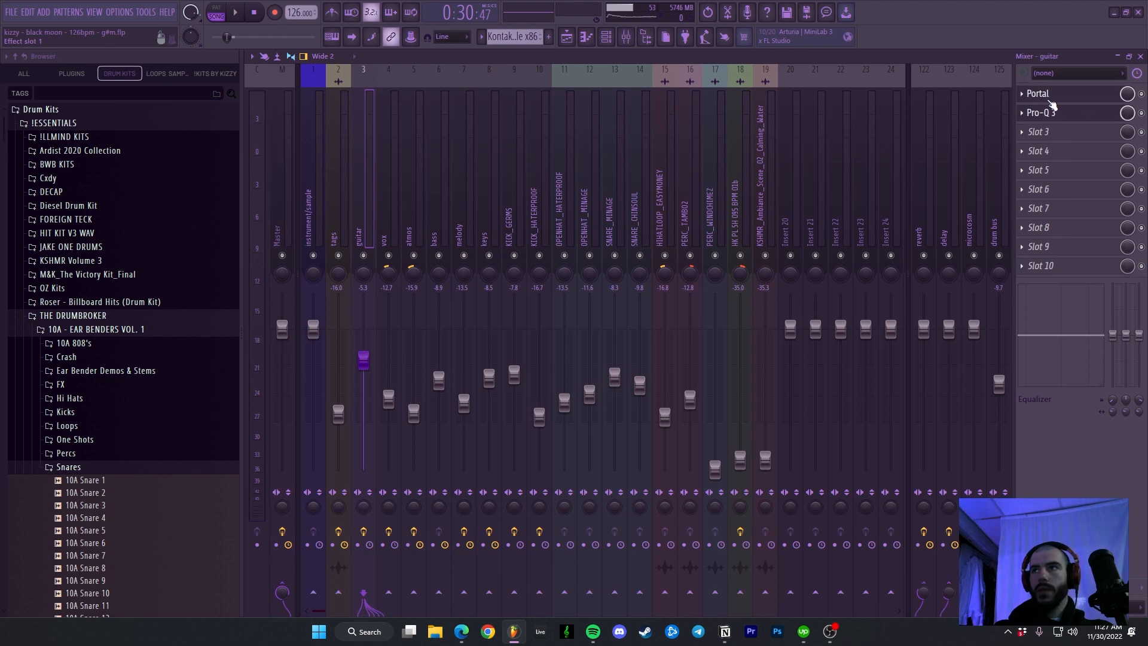
# - Inspect the Portal and Pro-Q 3 effects on the guitar mixer insert
pyautogui.click(1048, 98)
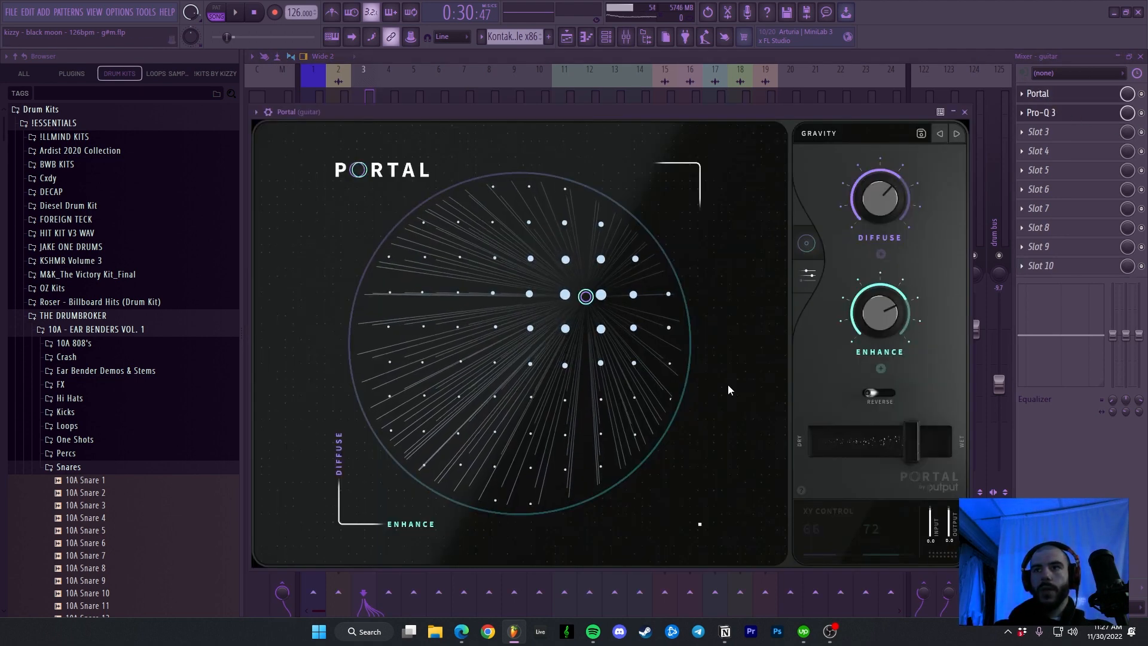
pyautogui.click(1056, 114)
pyautogui.click(573, 58)
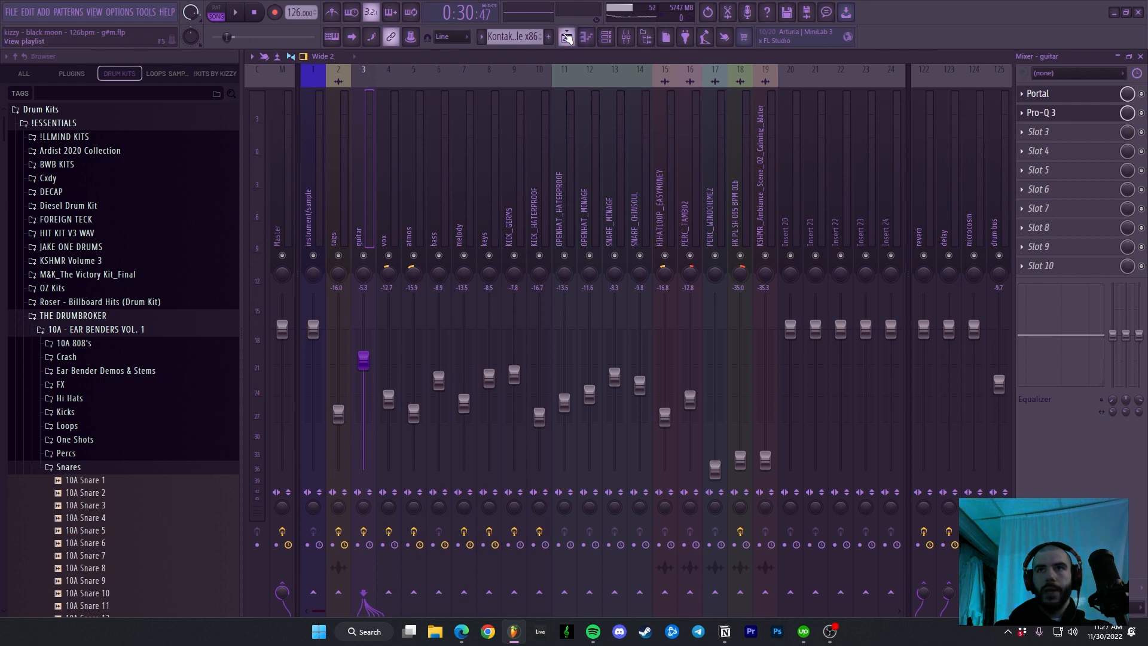
# - Show the notes of the Alchemy clip from the playlist in the piano roll and listen to the part
pyautogui.click(567, 37)
pyautogui.doubleClick(671, 247)
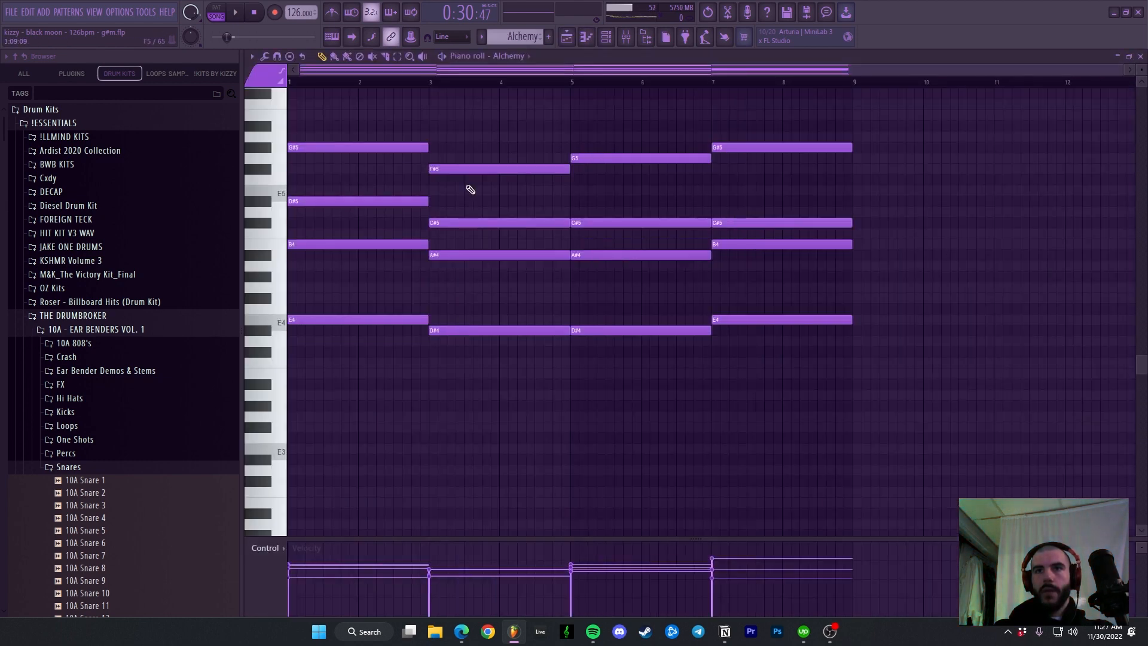
pyautogui.scroll(3, 513, 173)
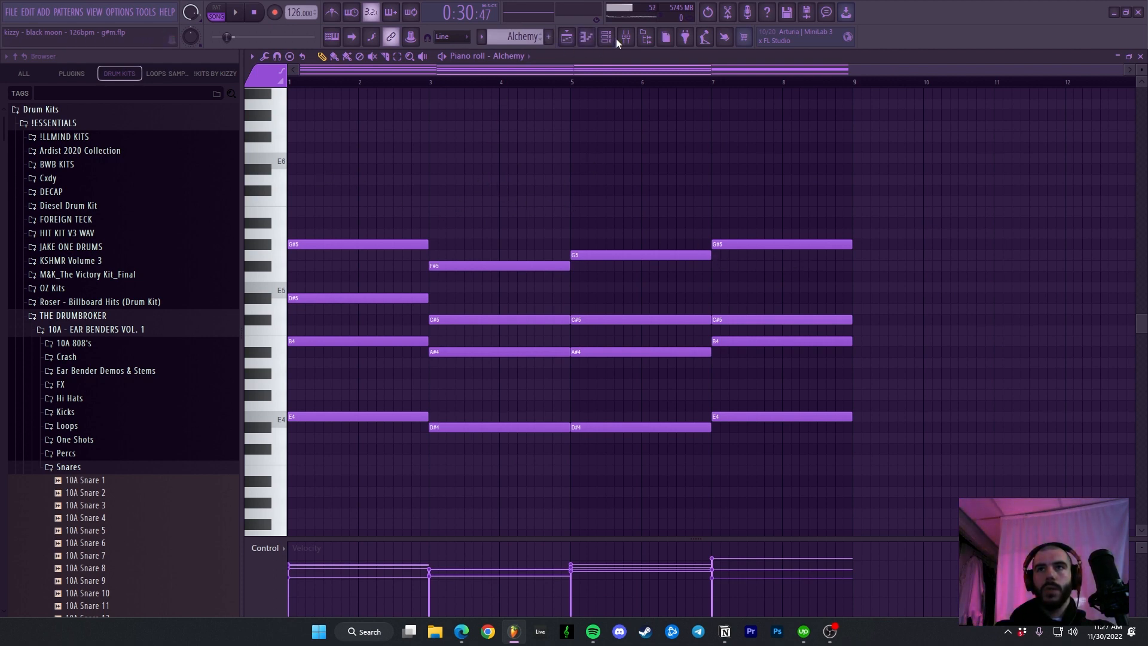
pyautogui.press('space')
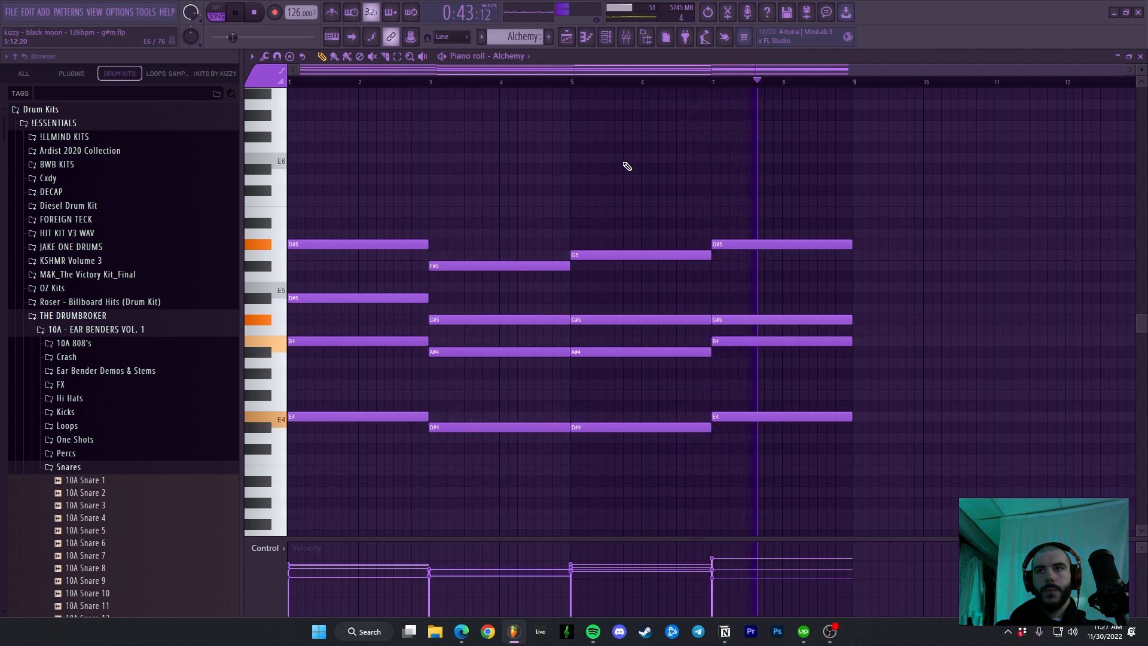
pyautogui.press('space')
# - Check the Pro-Q 3 curve on the keys mixer insert and show the Alchemy instrument's Ultramarine Keys preset
pyautogui.press('F9')
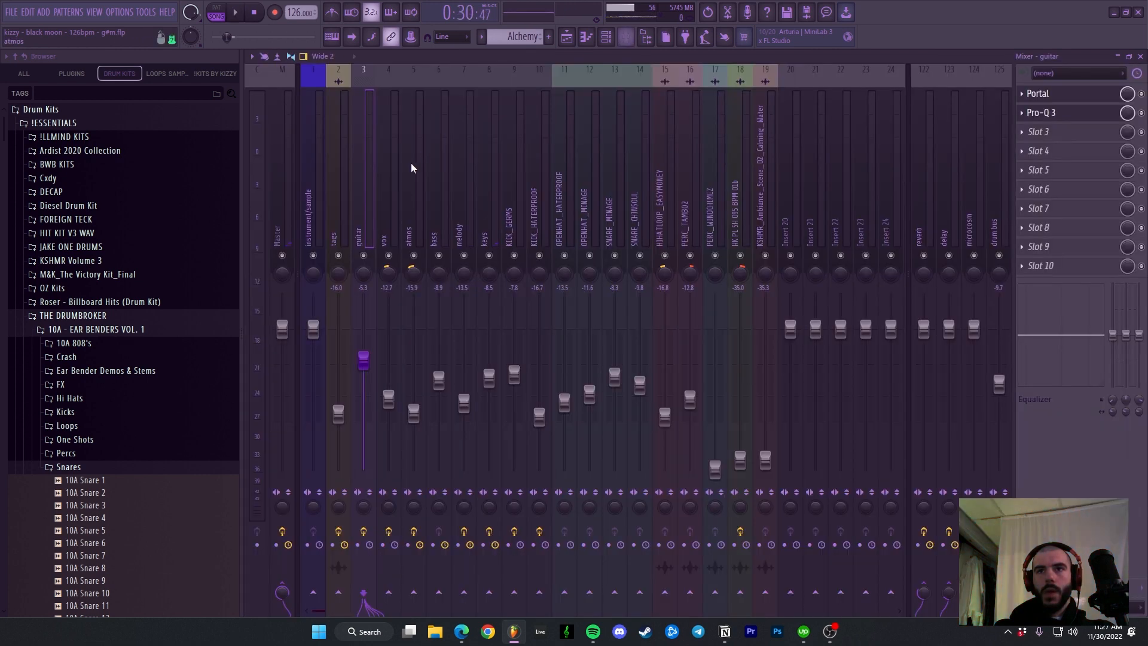
pyautogui.click(500, 168)
pyautogui.click(1040, 95)
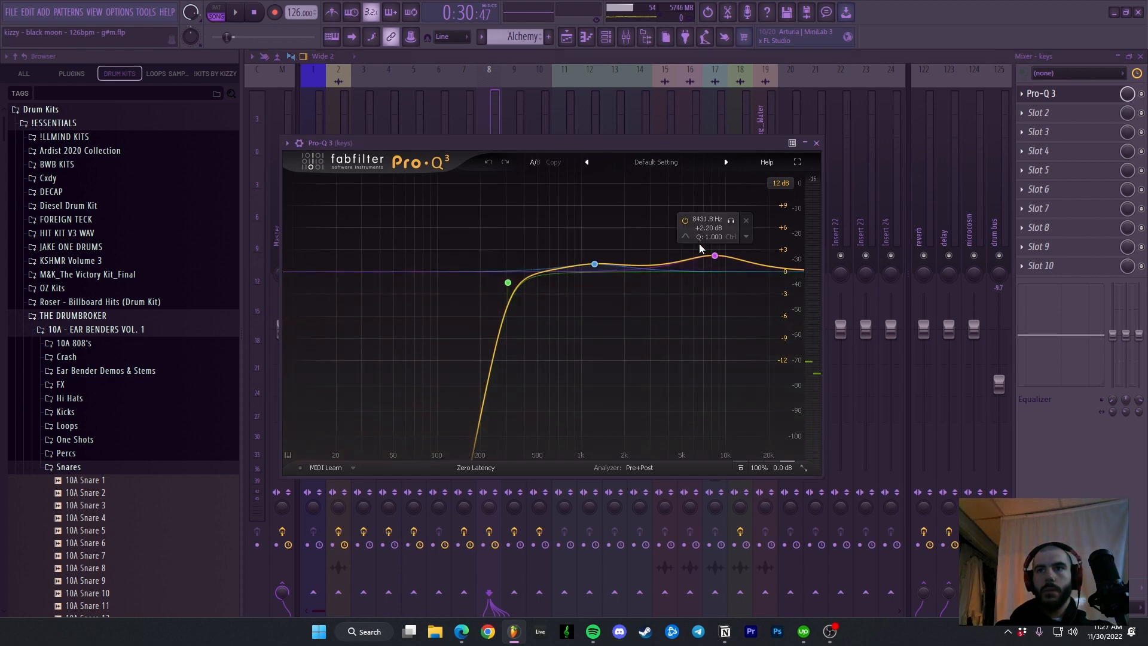
pyautogui.click(816, 142)
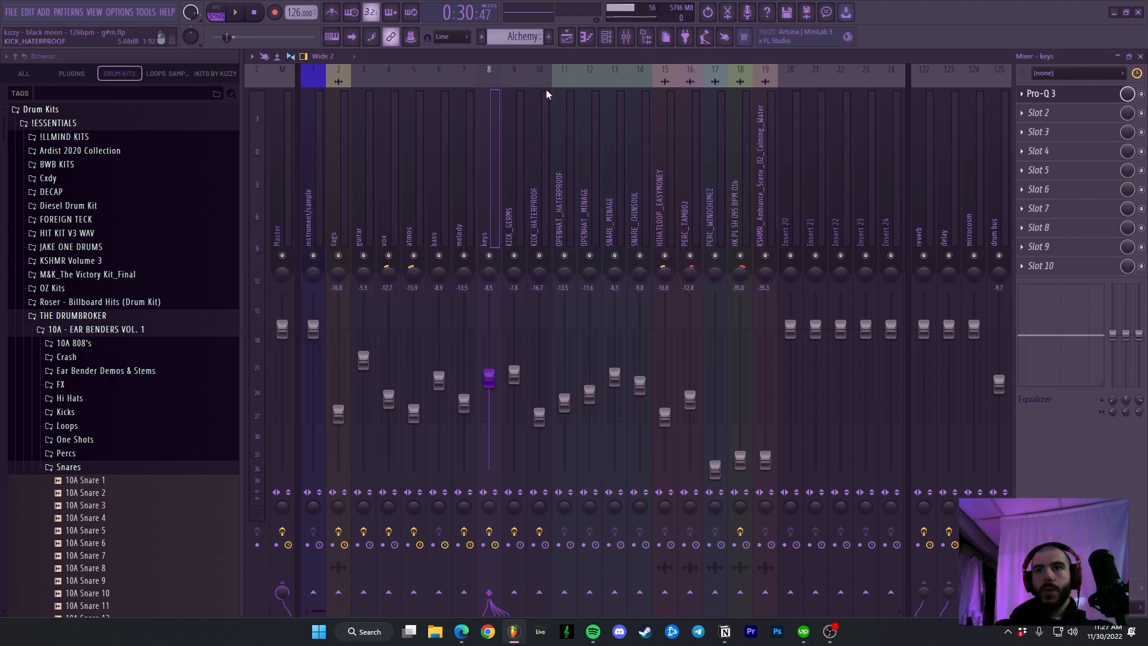
pyautogui.click(608, 37)
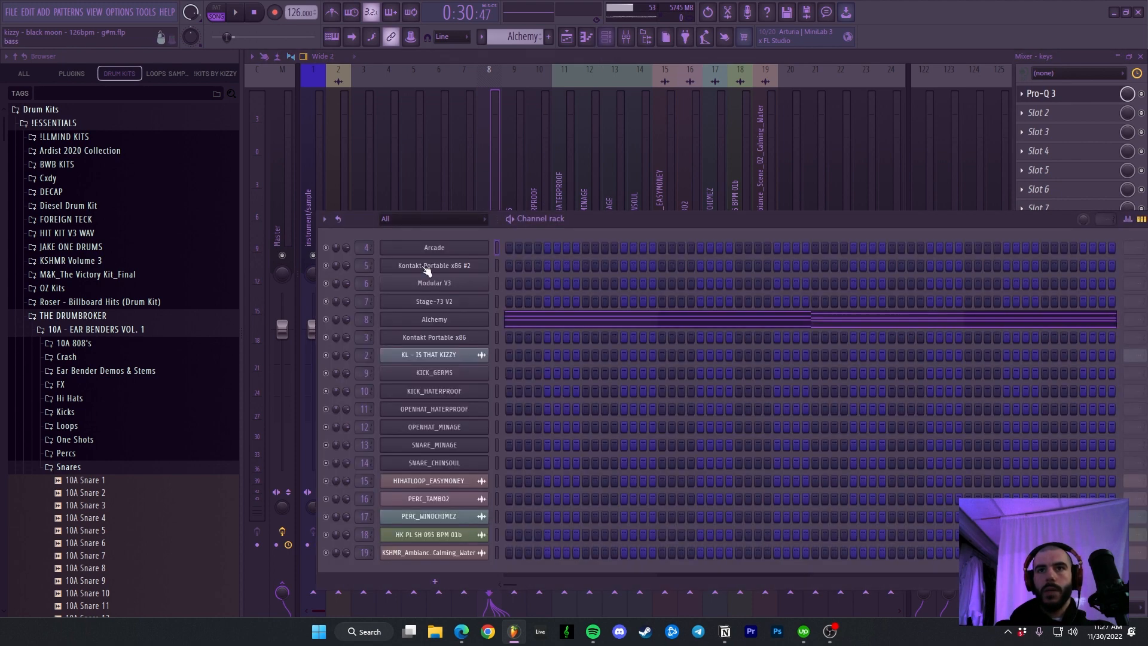
pyautogui.click(450, 322)
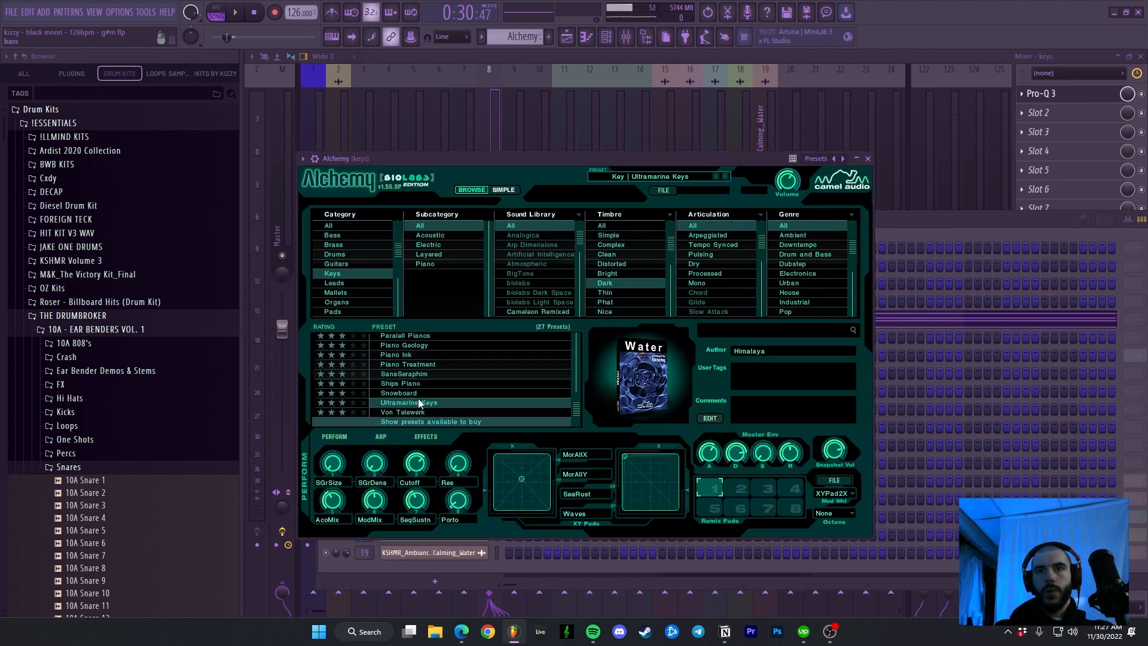
# - Solo Track 4 in the playlist, show the Stage-73 V2 clip's notes in the piano roll and listen to it
pyautogui.click(566, 37)
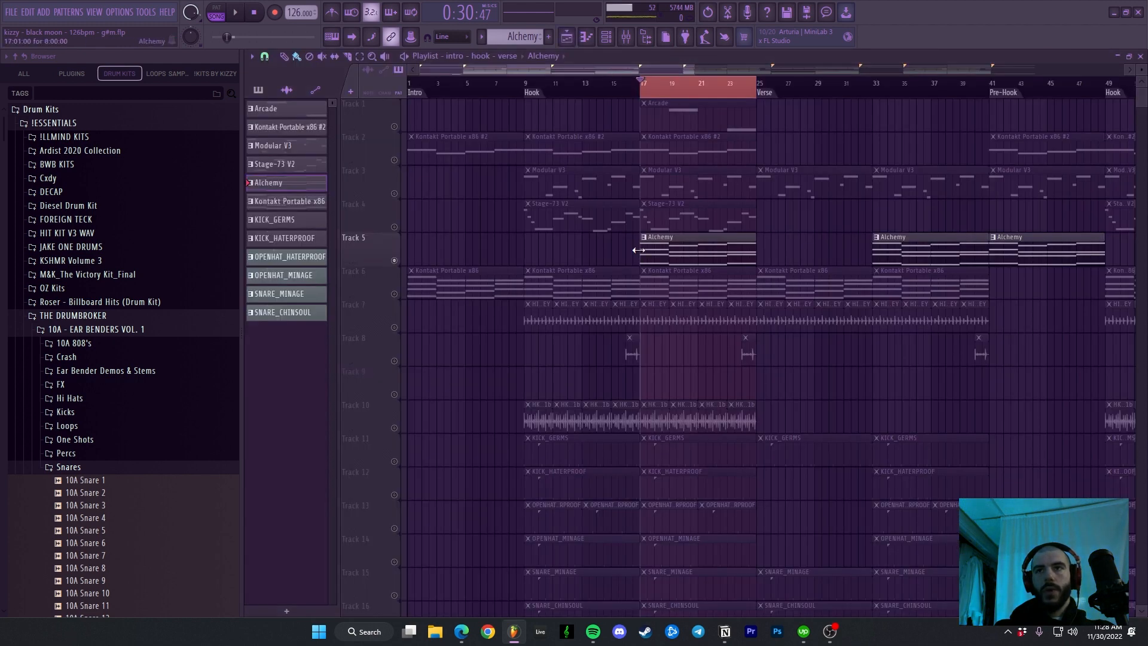
pyautogui.click(626, 217)
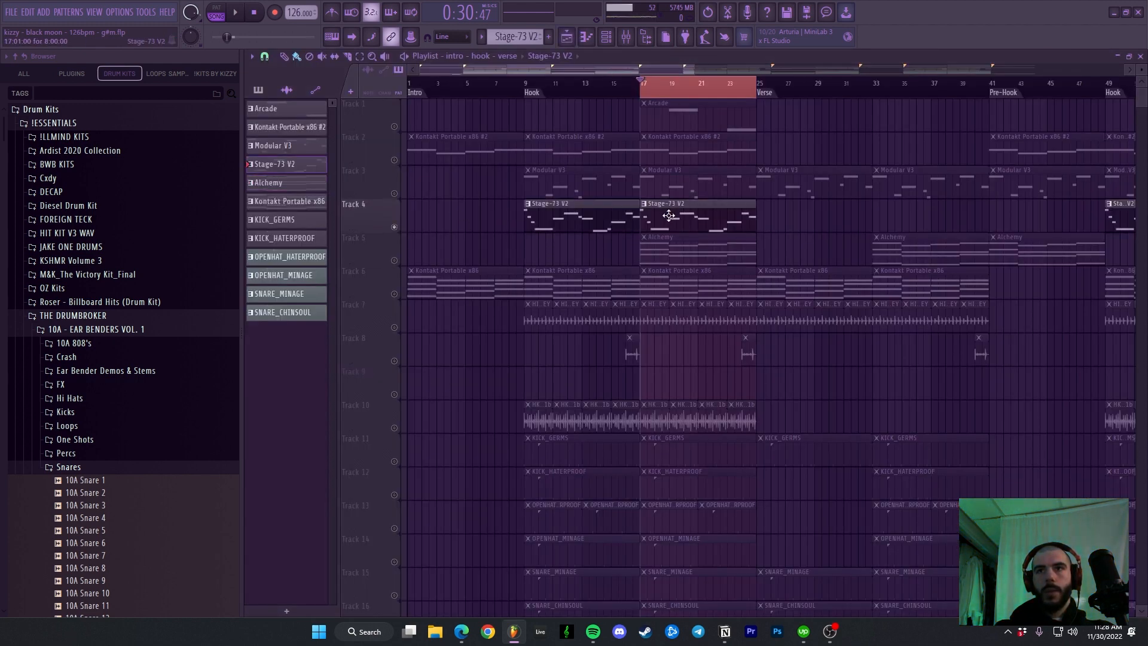
pyautogui.doubleClick(668, 216)
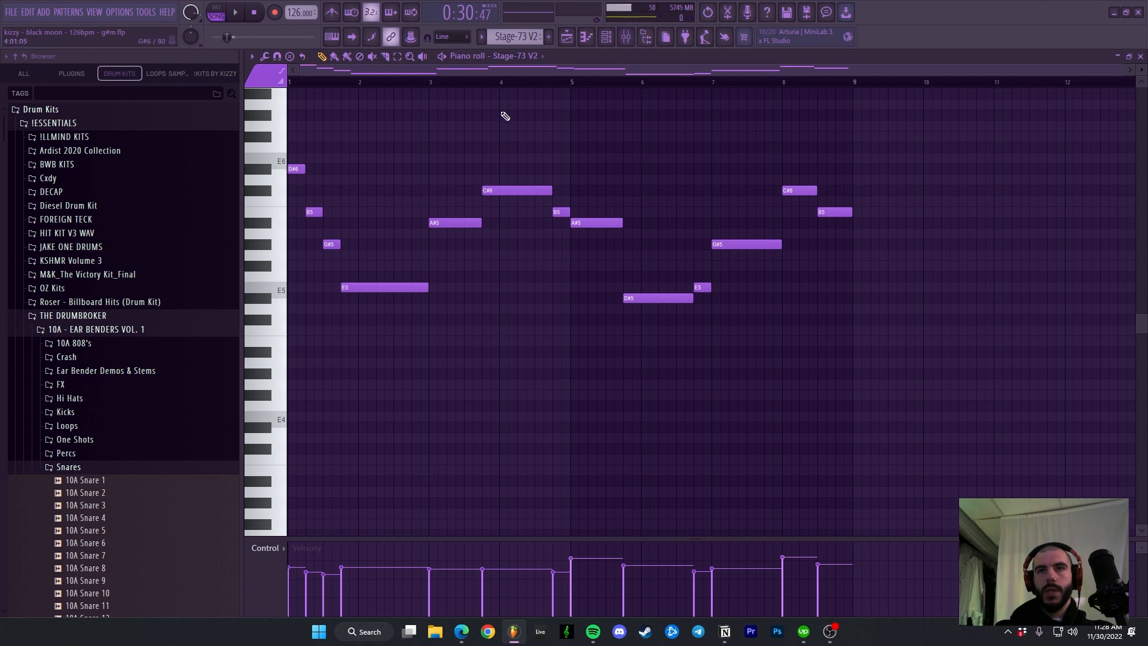
pyautogui.press('space')
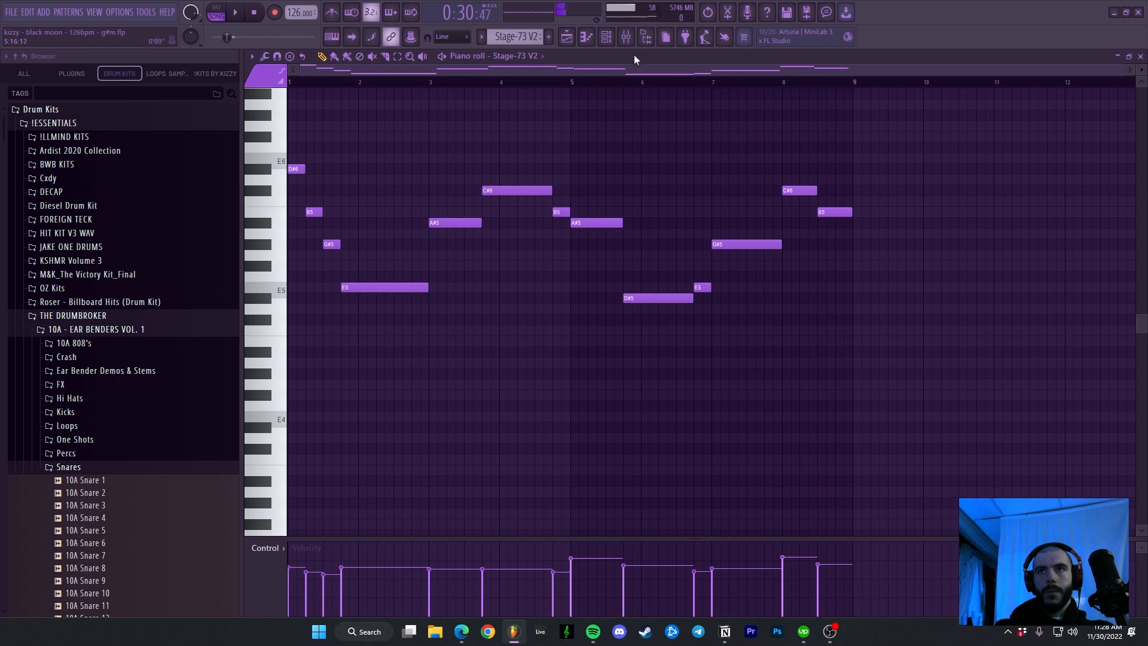
# - Examine the melody insert in the mixer and play the Stage-73 V2 part again
pyautogui.press('F9')
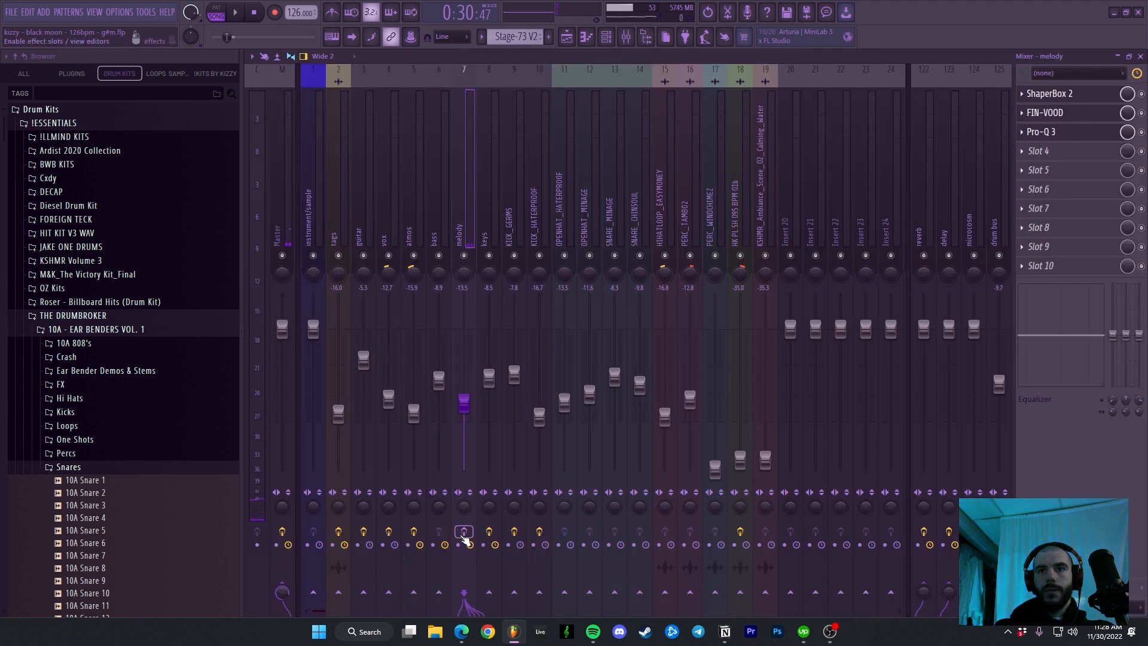
pyautogui.click(588, 37)
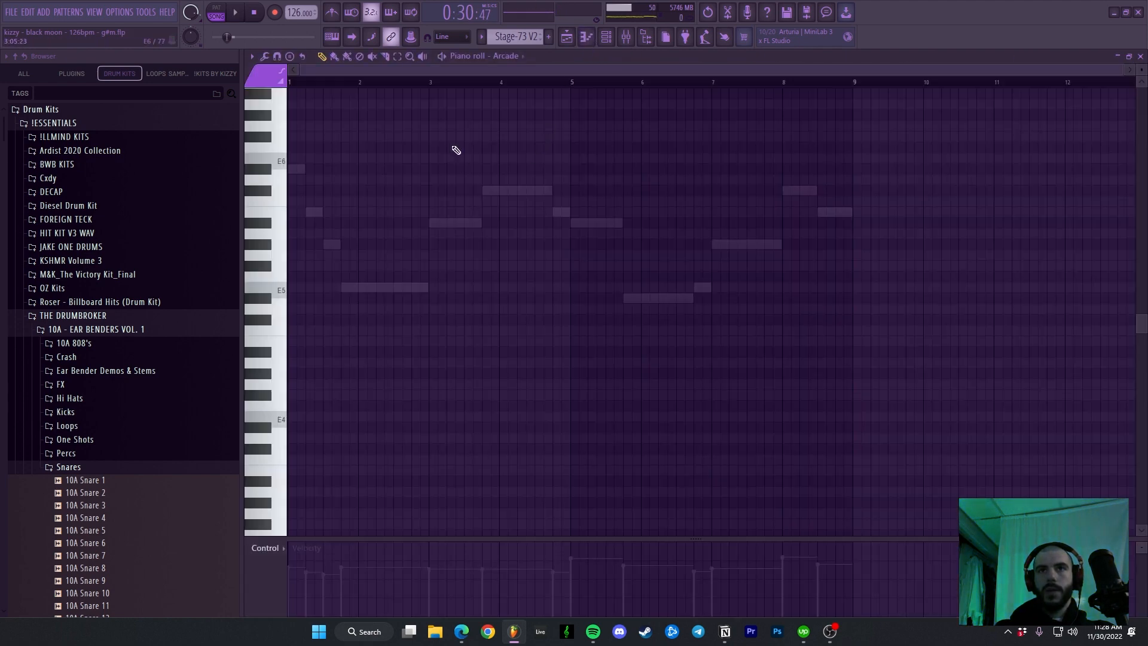
pyautogui.press('space')
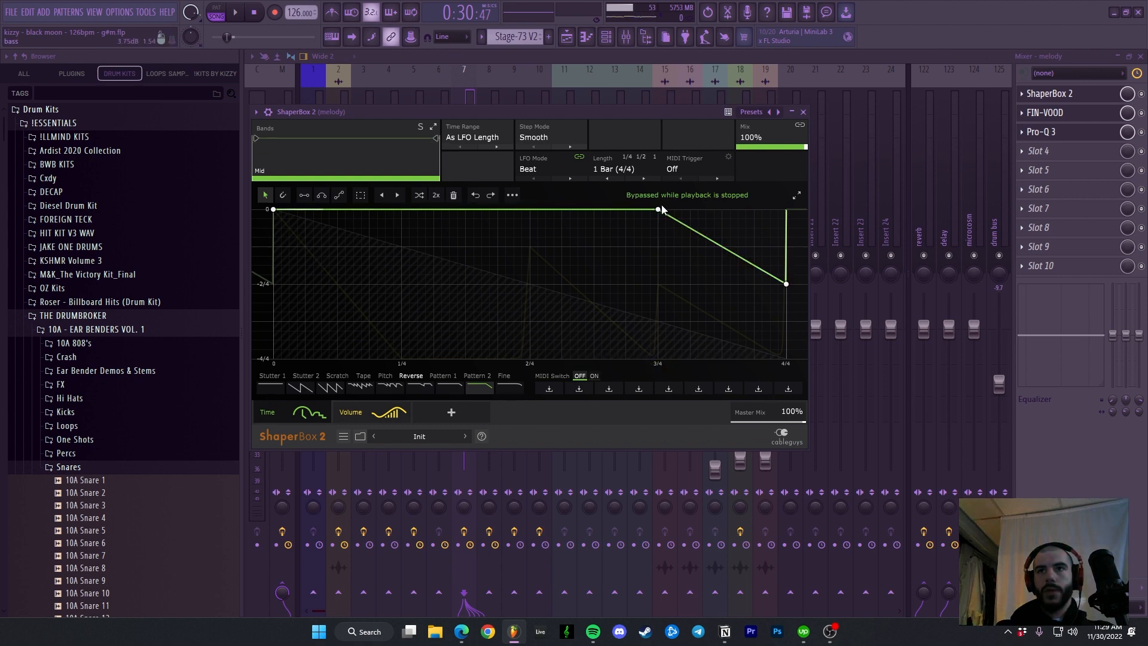
# - Inspect the melody insert's ShaperBox 2 volume shape, FIN-VOOD settings and Pro-Q 3 curve
pyautogui.click(347, 413)
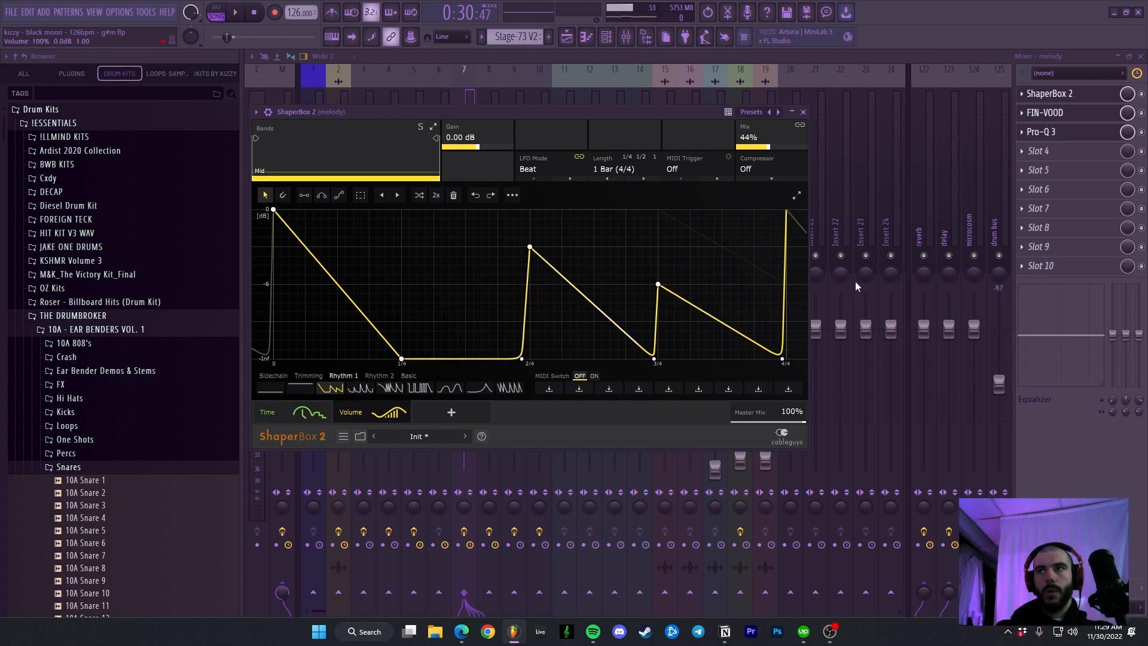
pyautogui.click(1053, 113)
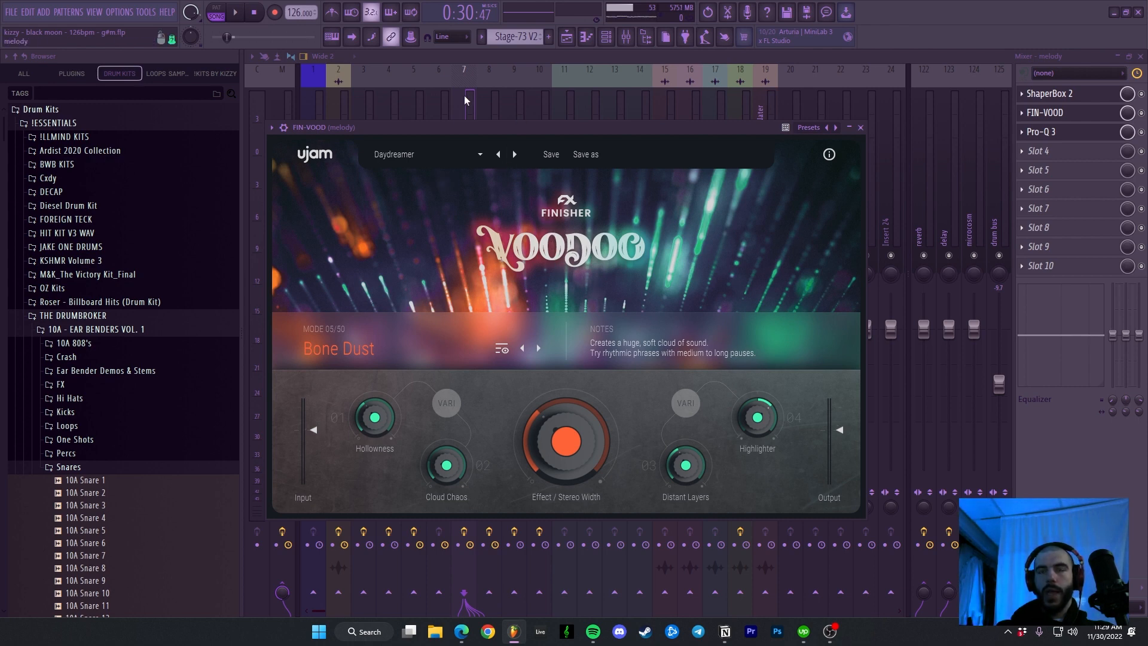
pyautogui.click(1041, 132)
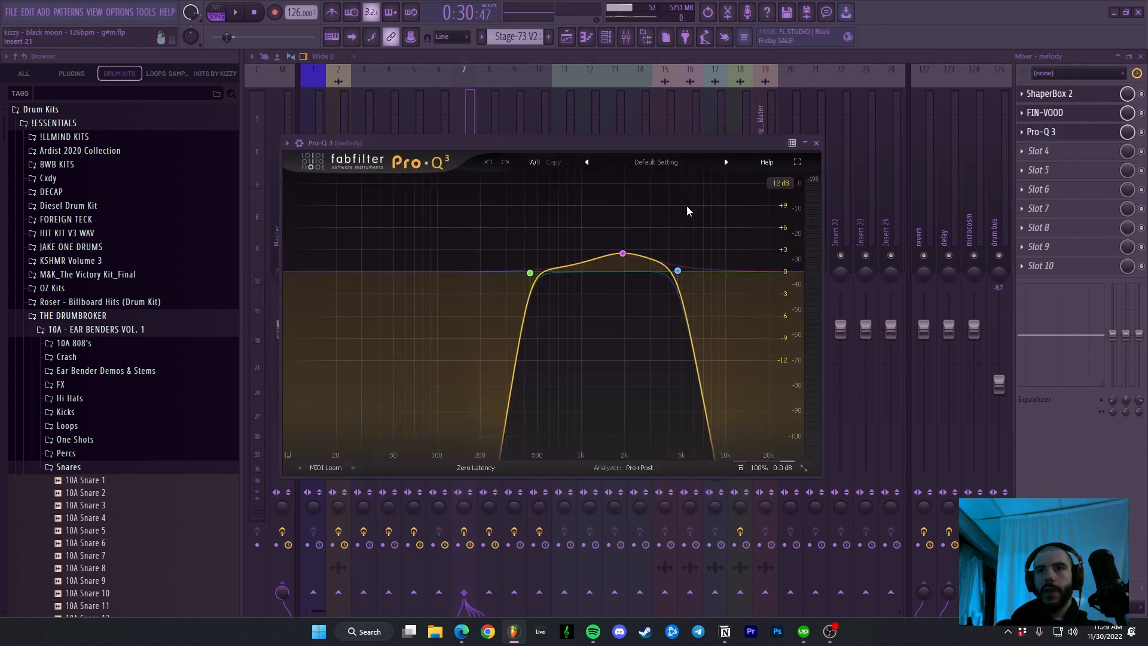
pyautogui.click(464, 110)
# - Enable playlist Tracks 5 and 6 alongside Track 4 and listen to the three parts together
pyautogui.press('F5')
pyautogui.click(394, 260)
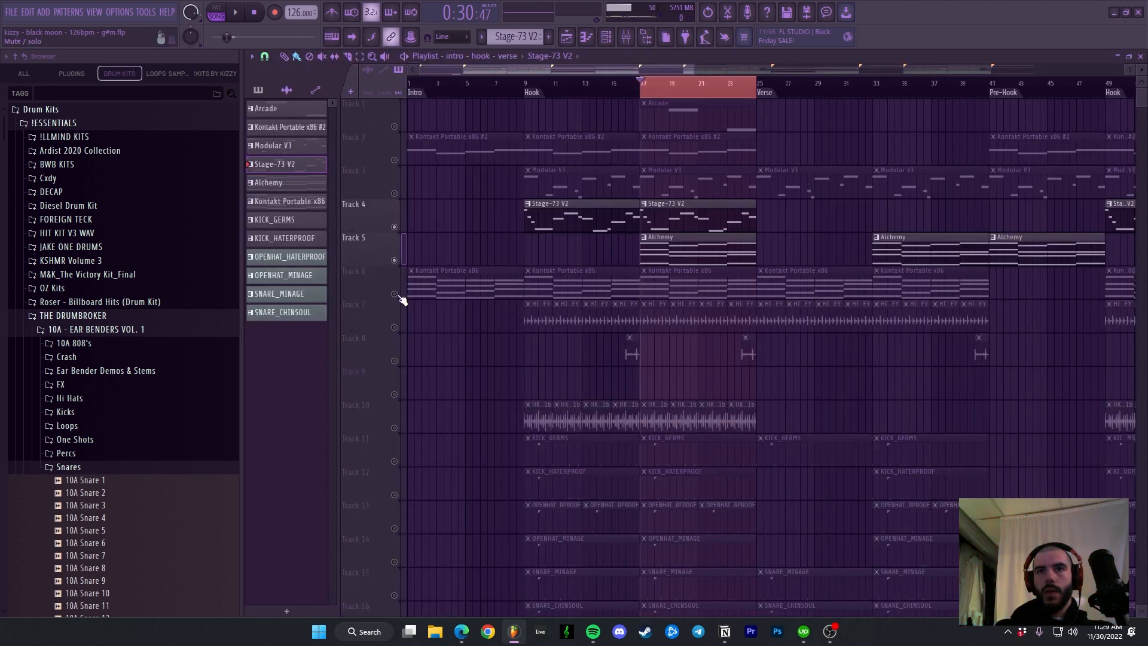
pyautogui.click(394, 294)
pyautogui.press('space')
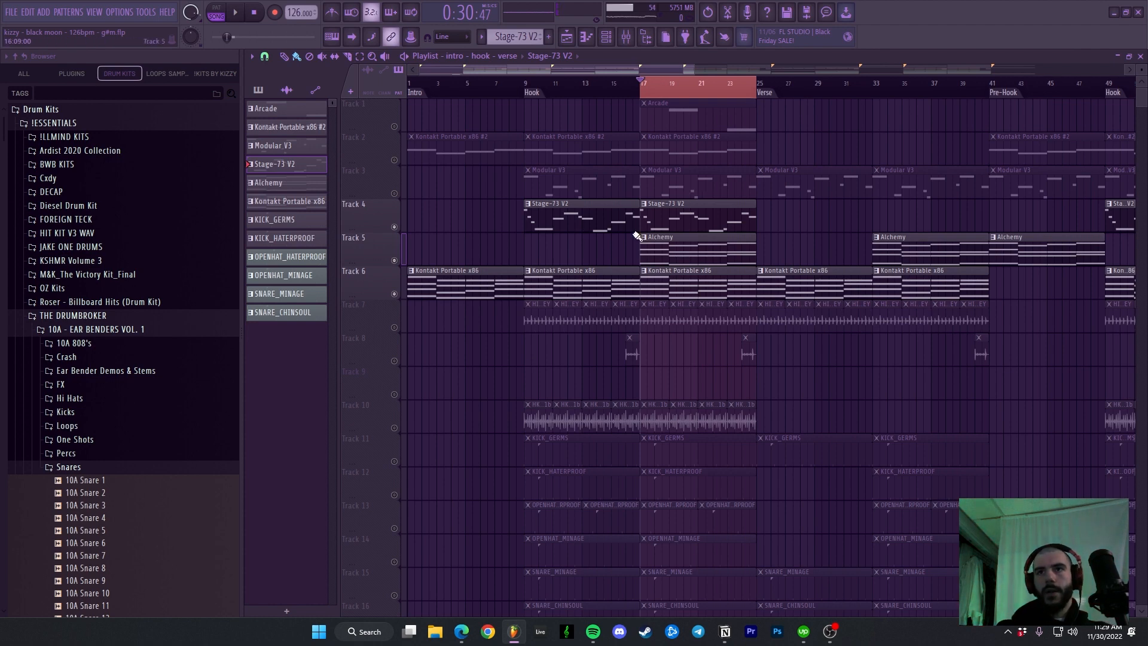
# - Solo Track 3, open the Modular V3 clip's notes and view the instrument's Sub Bass Schulze preset
pyautogui.rightClick(395, 194)
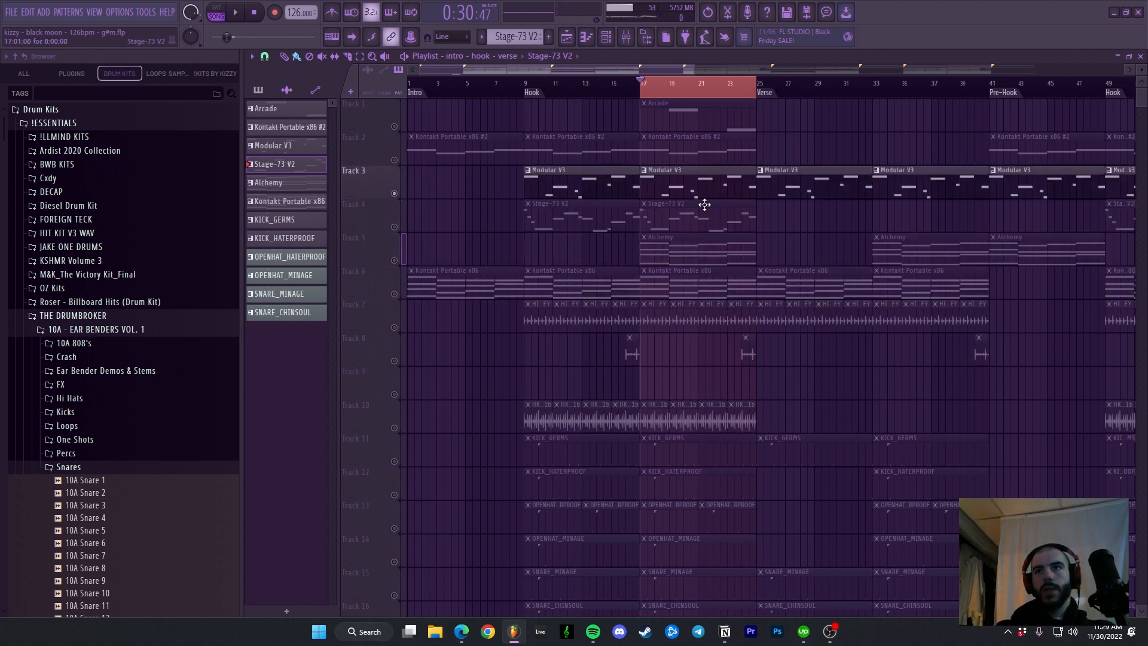
pyautogui.doubleClick(687, 186)
pyautogui.press('F6')
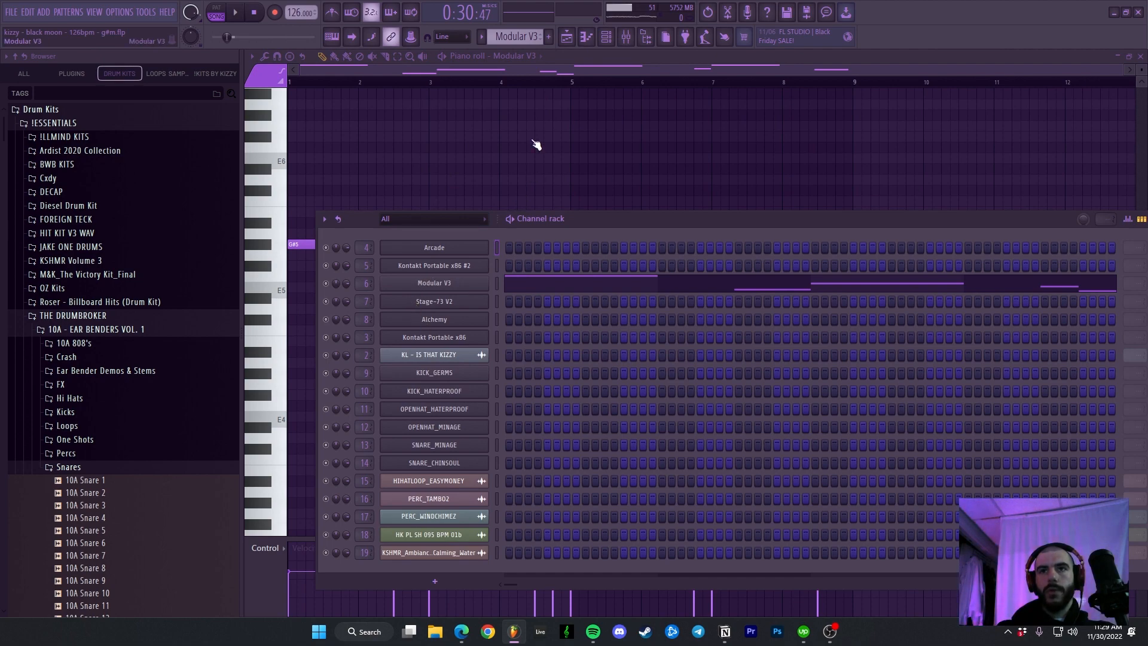
pyautogui.scroll(-2, 586, 277)
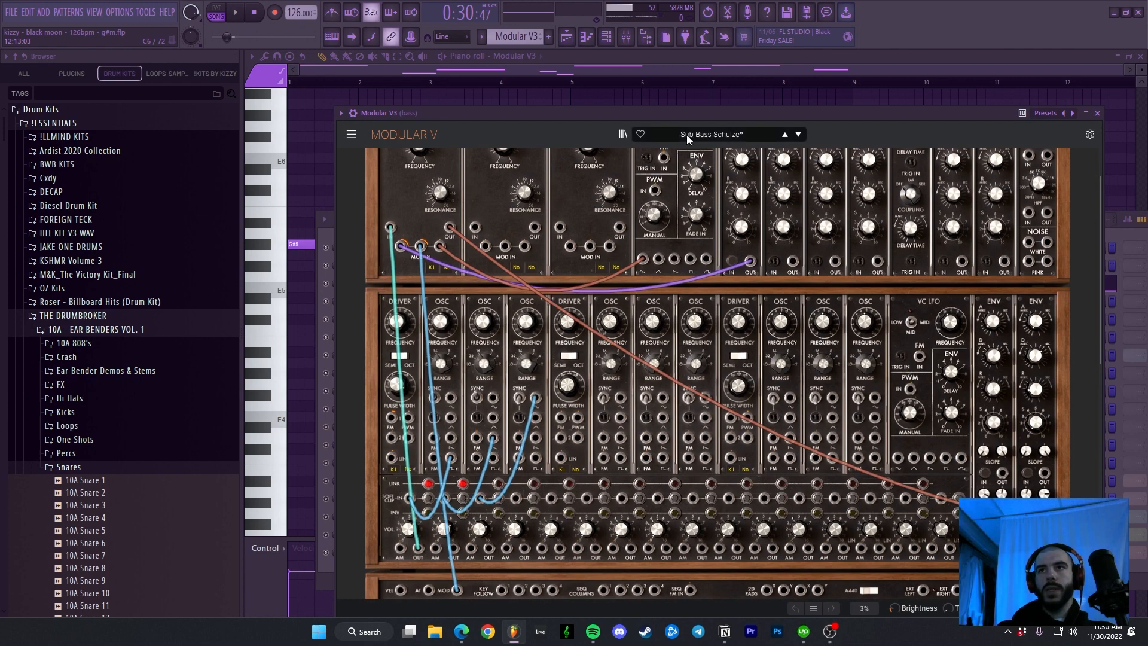
pyautogui.click(1112, 159)
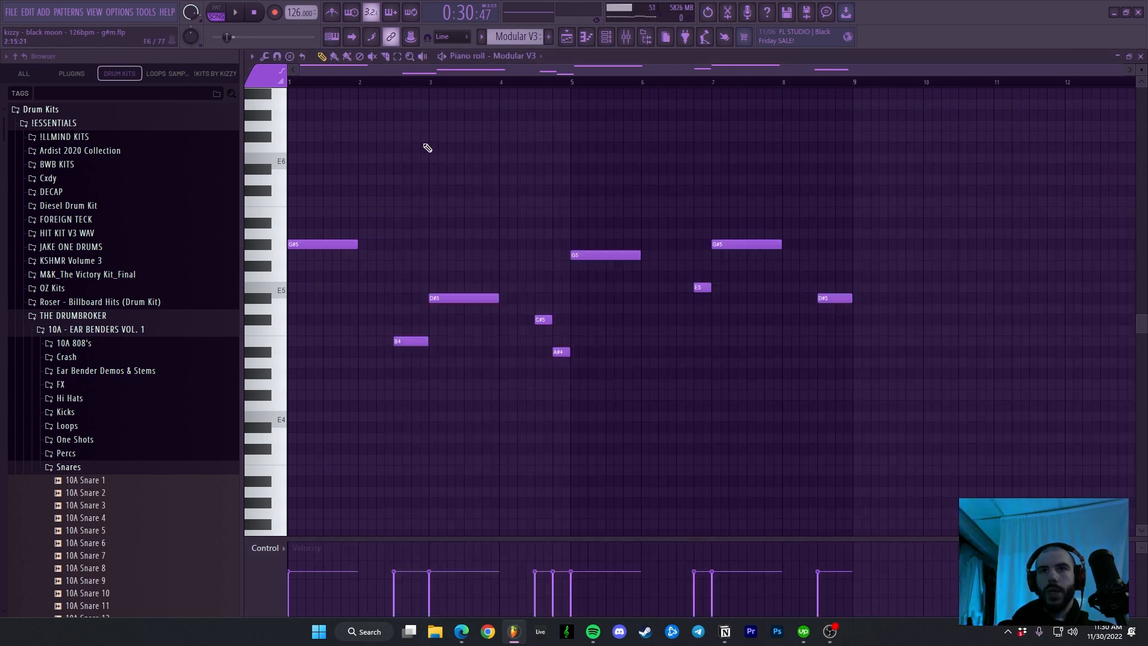
# - Listen to the Modular V3 bass part and check the effect slots on the bass mixer insert
pyautogui.press('space')
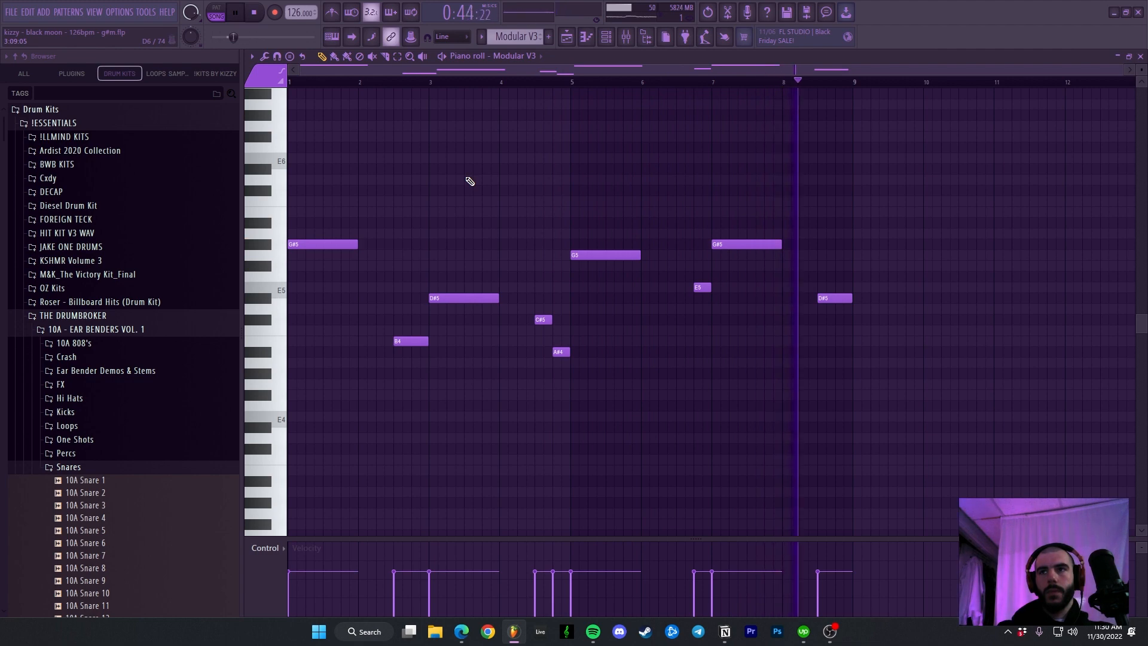
pyautogui.press('space')
pyautogui.press('F9')
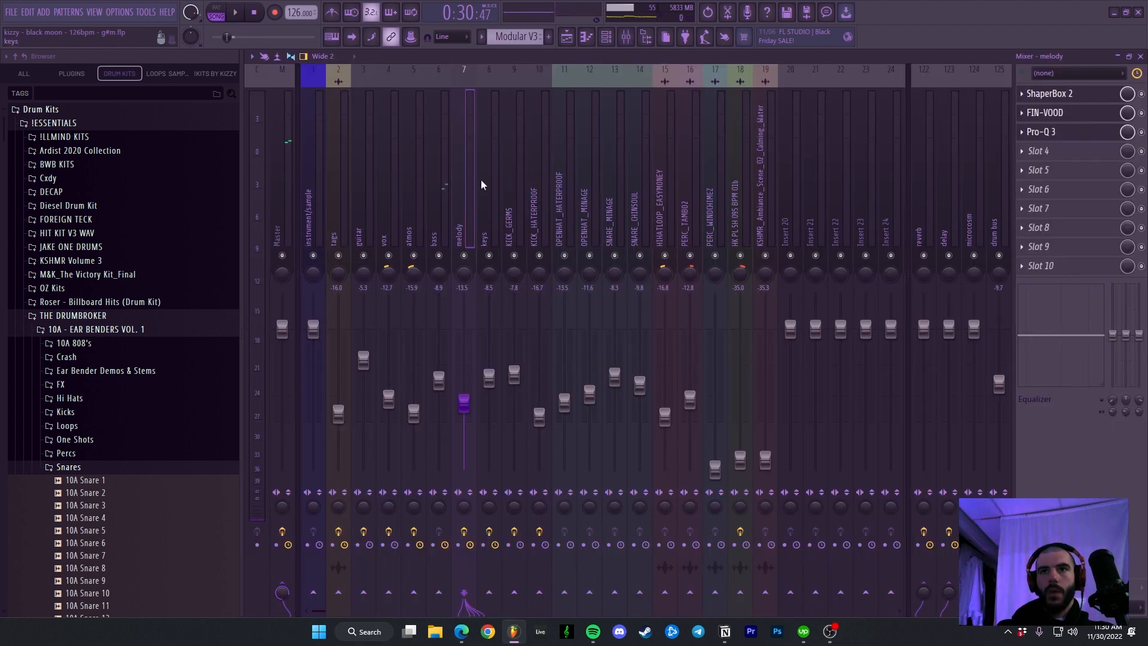
pyautogui.click(444, 187)
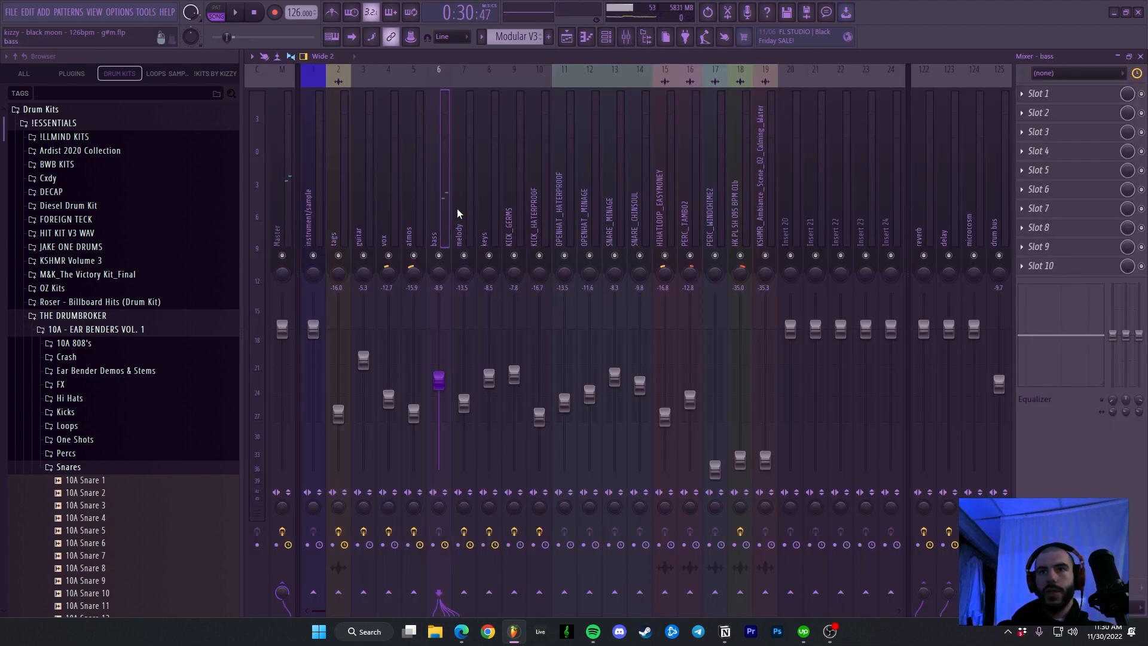
# - Open the Kontakt Portable x86 #2 clip's notes and view the instrument's Straylight snapshot Singing Bowls
pyautogui.click(566, 38)
pyautogui.doubleClick(682, 165)
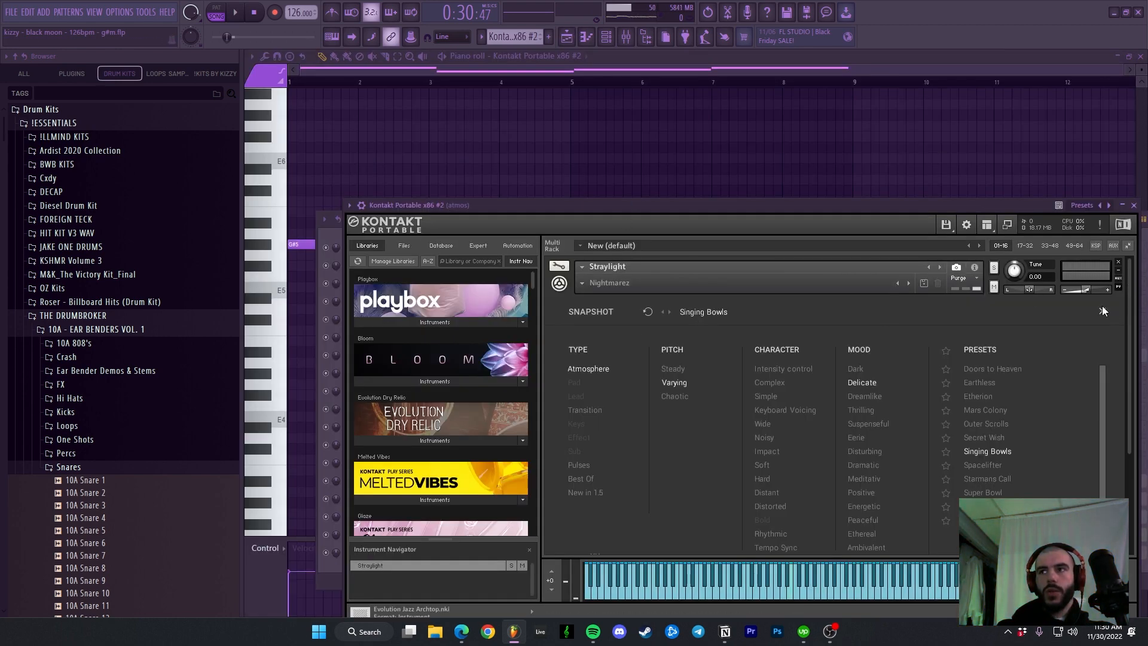
pyautogui.click(1102, 311)
pyautogui.click(604, 316)
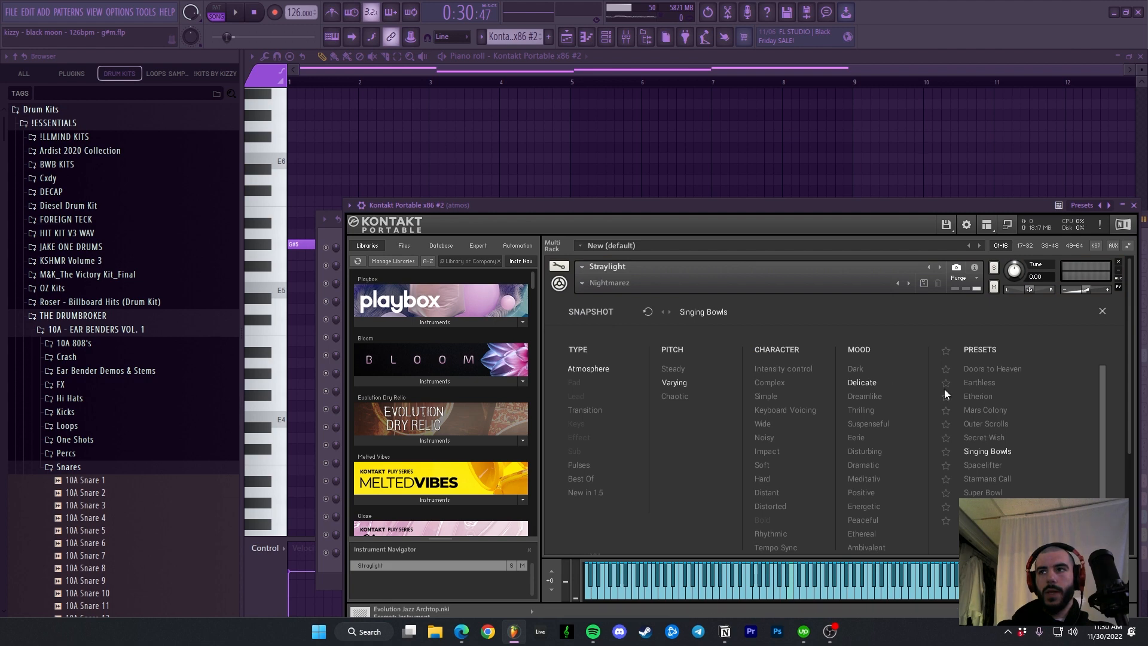
pyautogui.rightClick(601, 183)
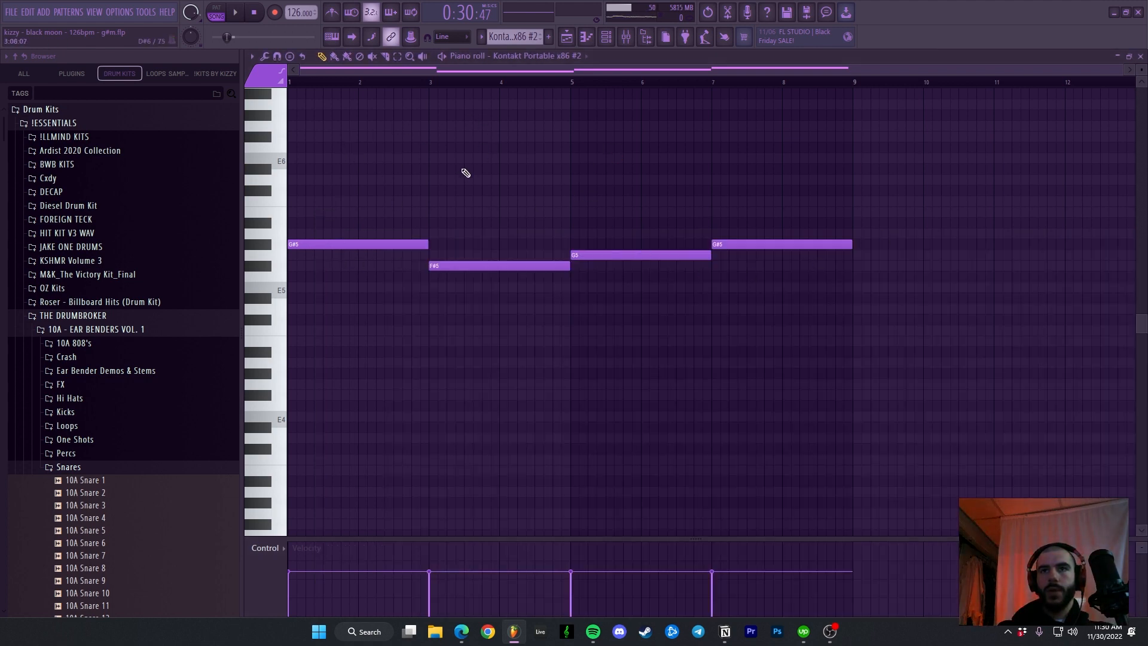
# - Play the Kontakt Portable x86 #2 part and inspect the Chorus JUN-6 effect on the atmos mixer insert
pyautogui.press('space')
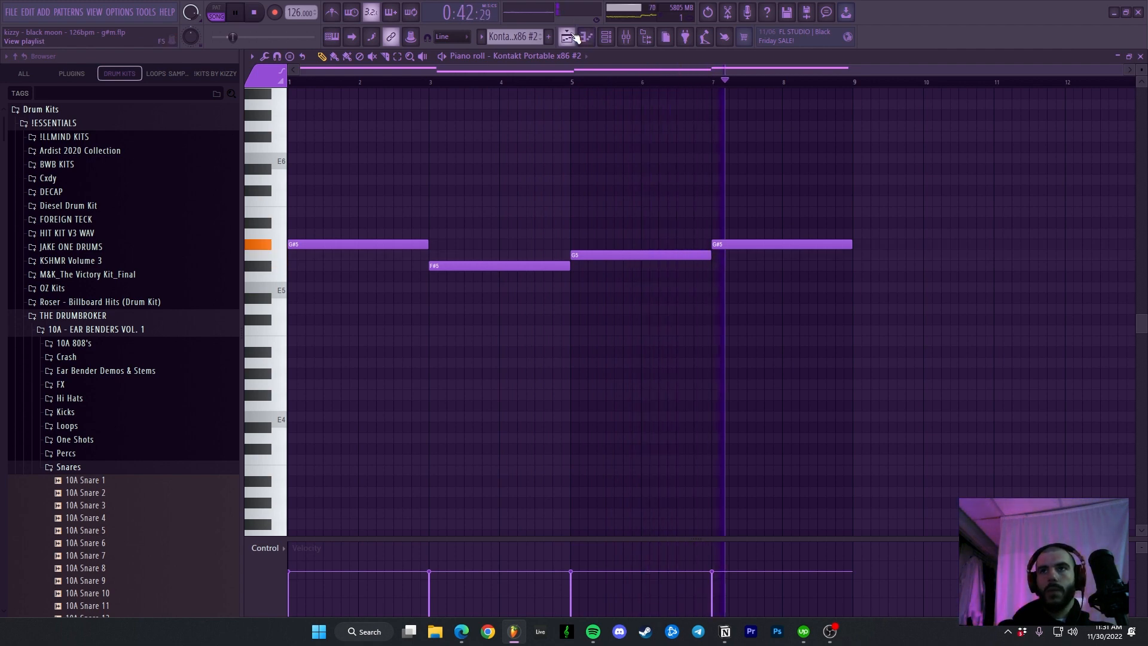
pyautogui.click(625, 37)
pyautogui.click(403, 156)
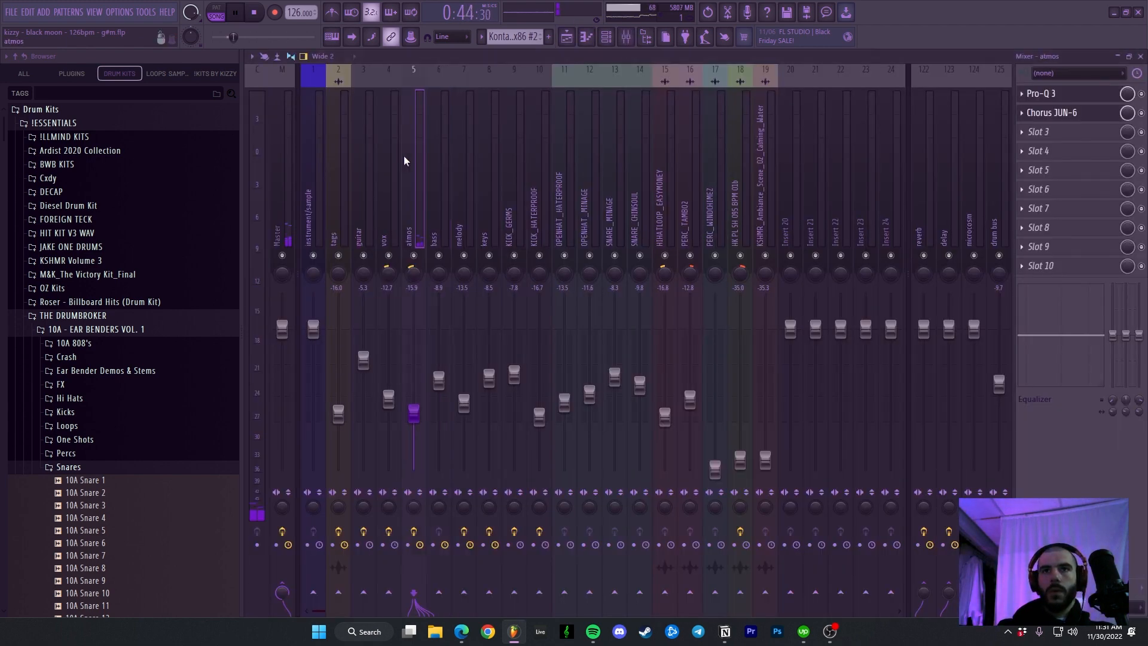
pyautogui.click(1051, 113)
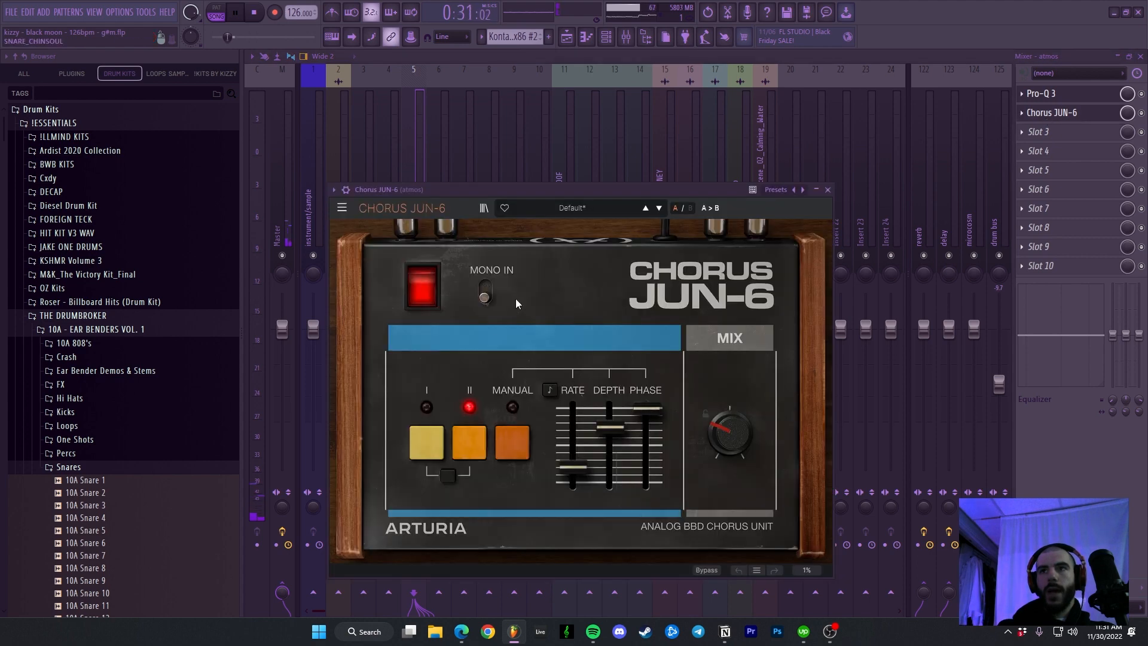
# - Check the Pro-Q 3 slot on the atmos mixer insert, stop playback and return to the playlist
pyautogui.click(1064, 96)
pyautogui.press('space')
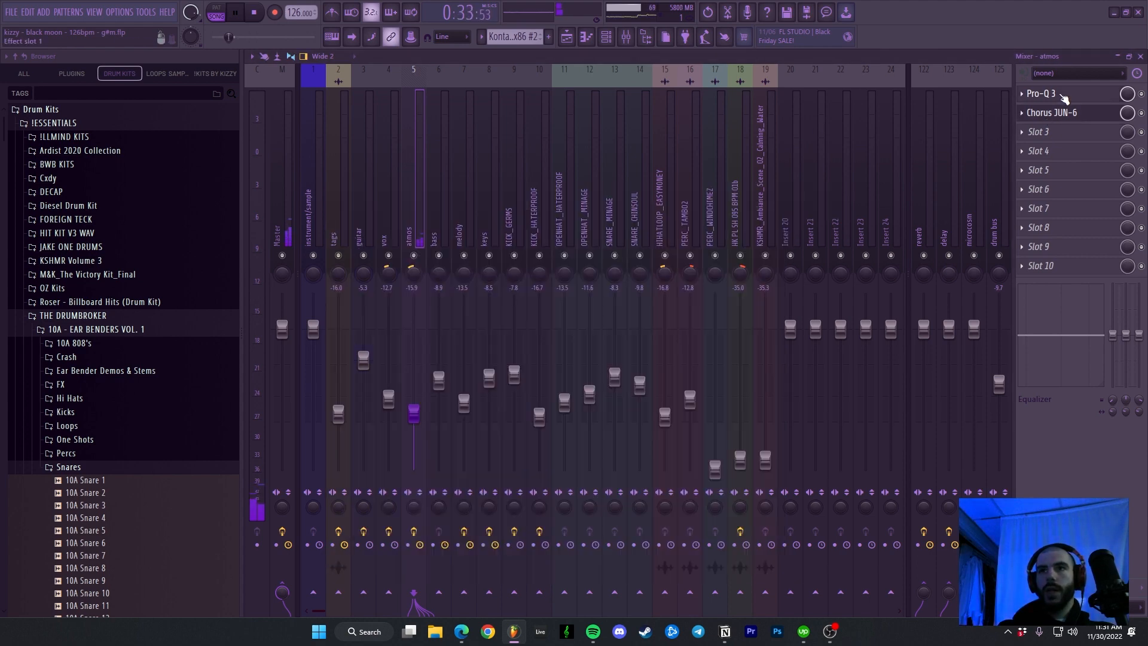
pyautogui.click(566, 37)
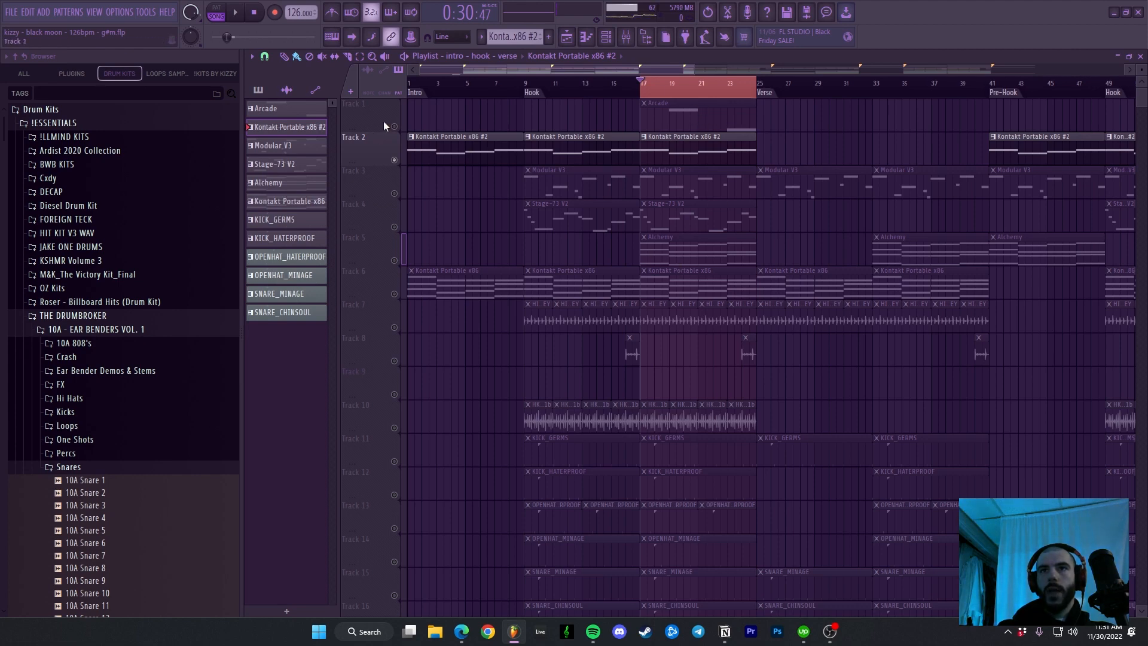
# - Open the Arcade clip's notes on Track 1 and listen to the part from around bar 3
pyautogui.doubleClick(683, 119)
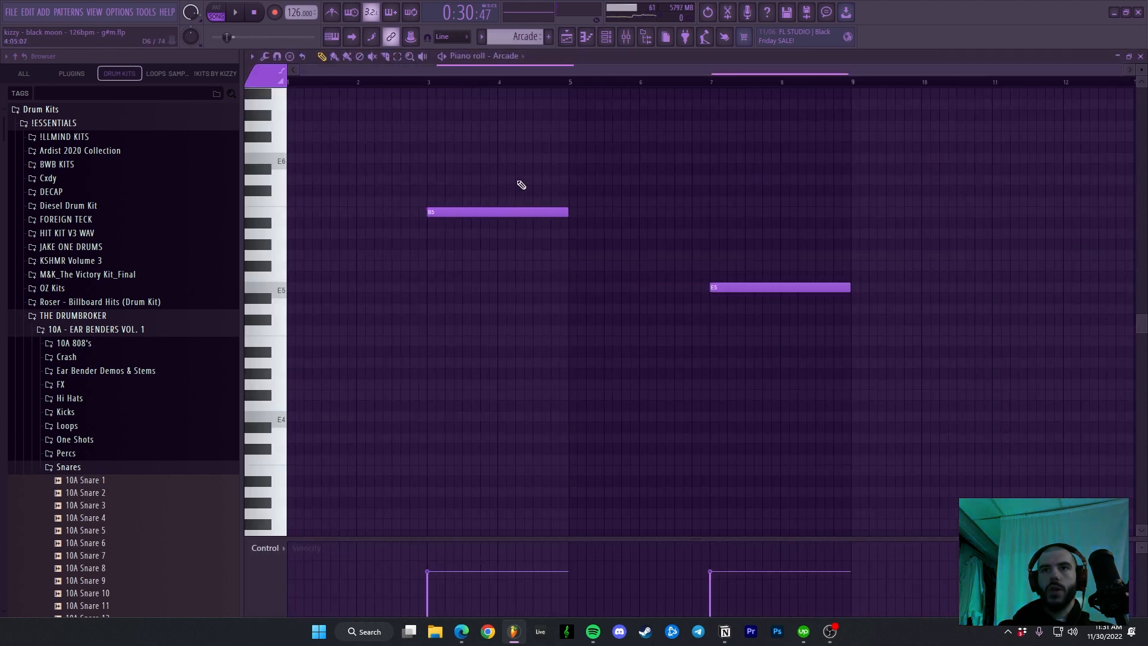
pyautogui.click(433, 83)
pyautogui.press('space')
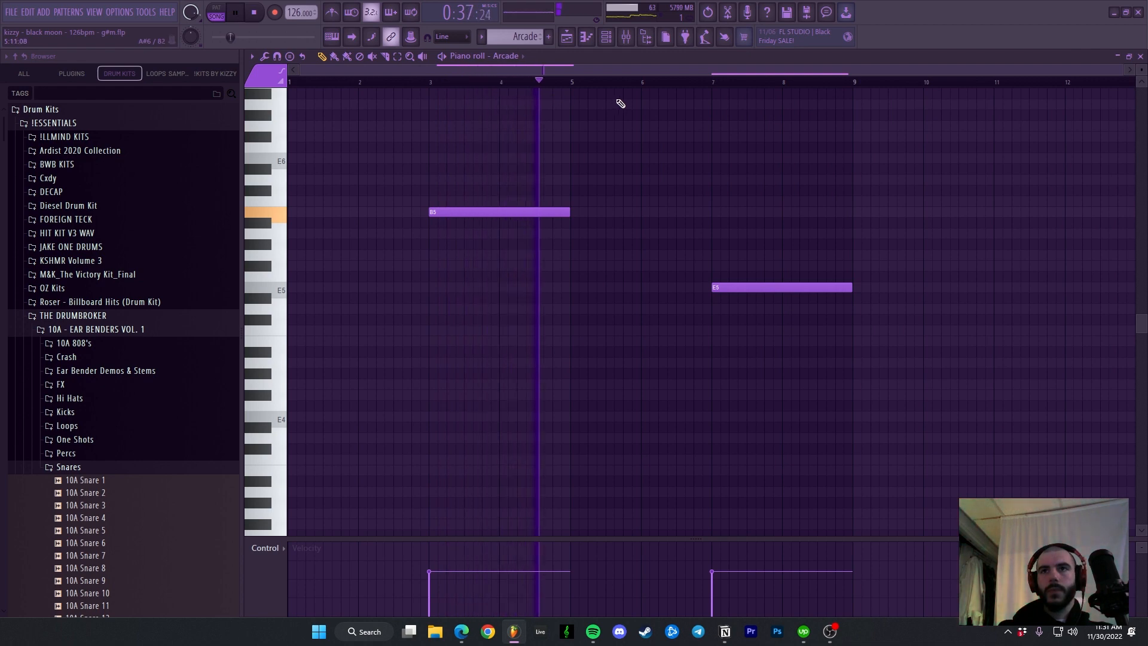
pyautogui.press('space')
# - Inspect the Pro-Q 3 equalizer curve on the vox mixer insert
pyautogui.press('F9')
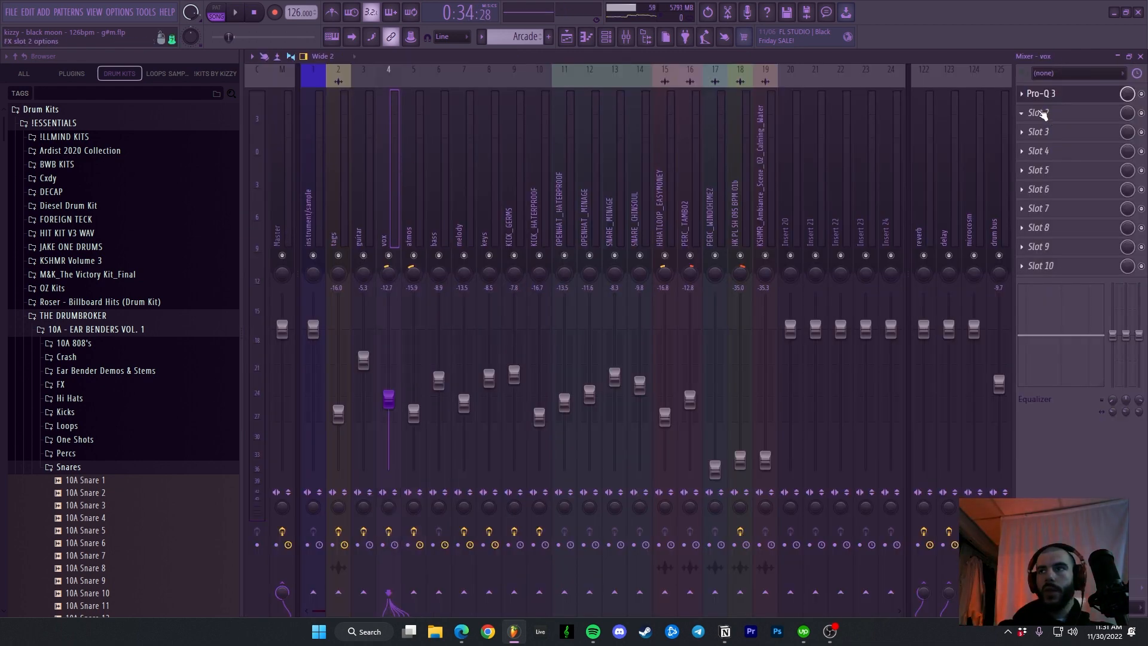
pyautogui.click(1039, 96)
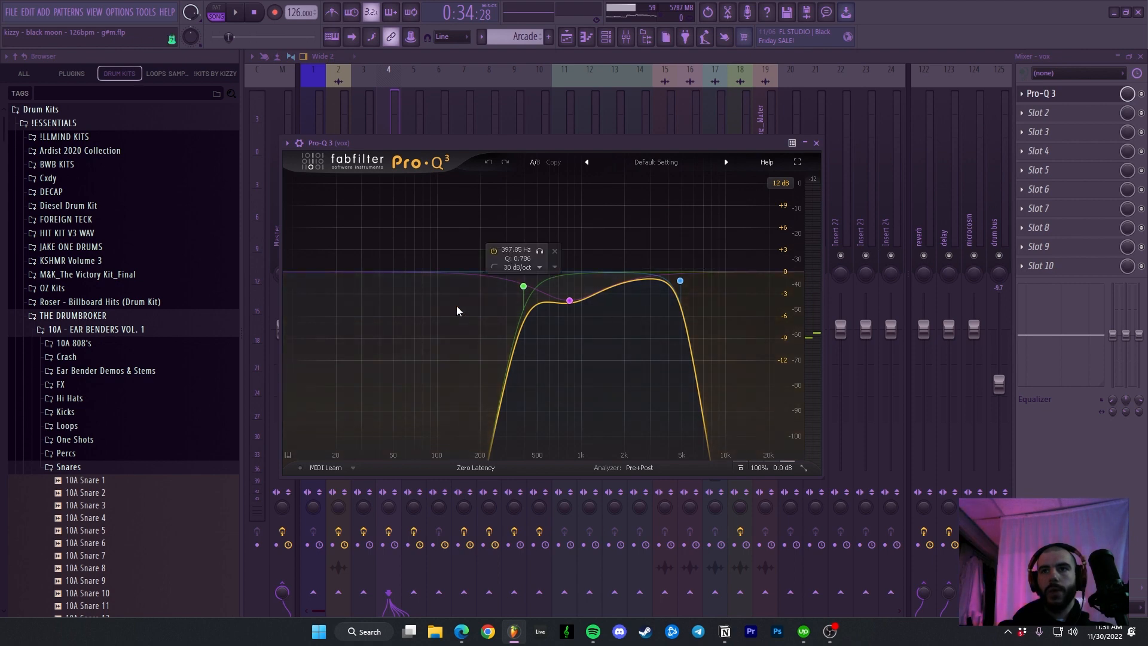
pyautogui.click(382, 123)
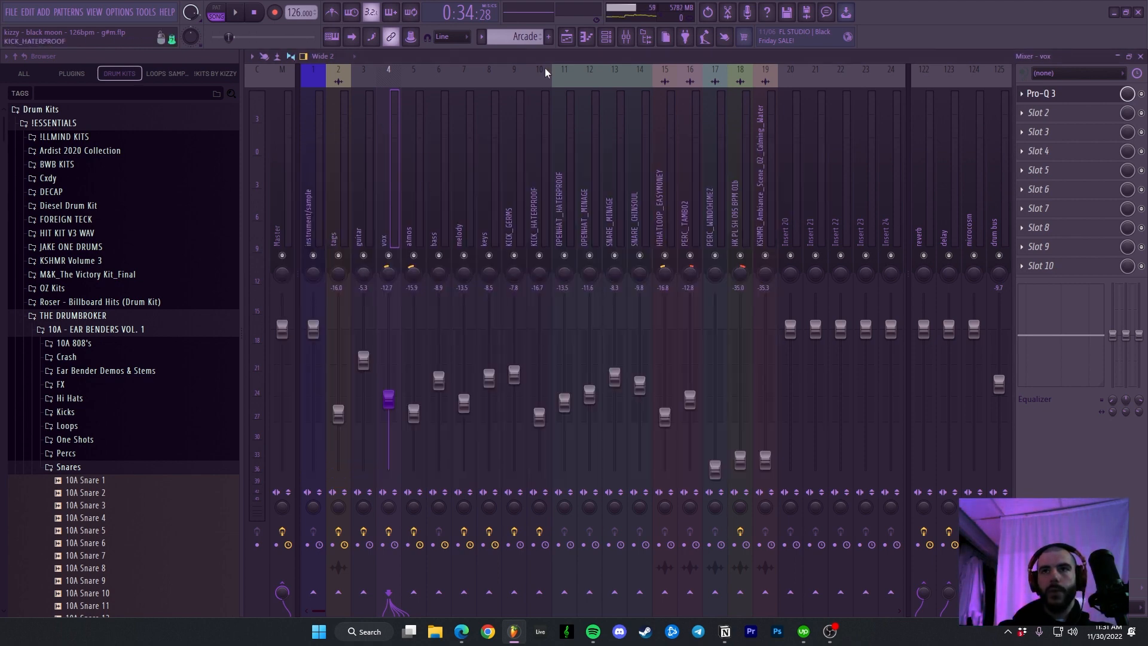
# - Unmute the remaining melodic tracks in the playlist so Tracks 1 to 6 are active, and play them together from bar 17
pyautogui.press('F5')
pyautogui.click(396, 227)
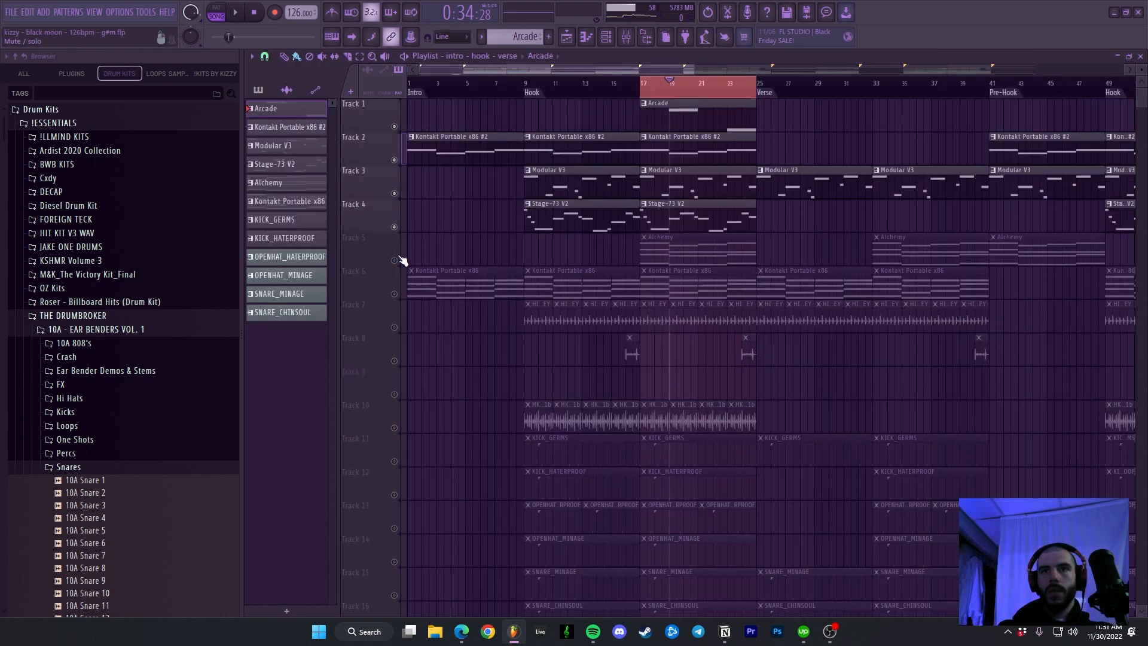
pyautogui.click(395, 260)
pyautogui.click(395, 294)
pyautogui.press('space')
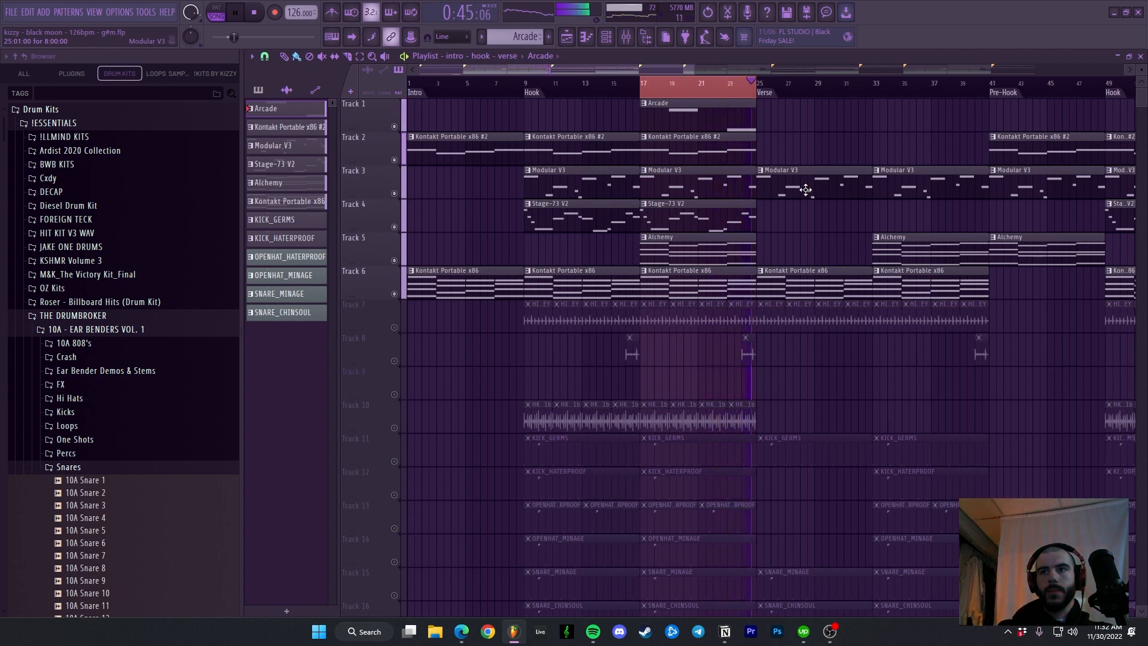
pyautogui.press('space')
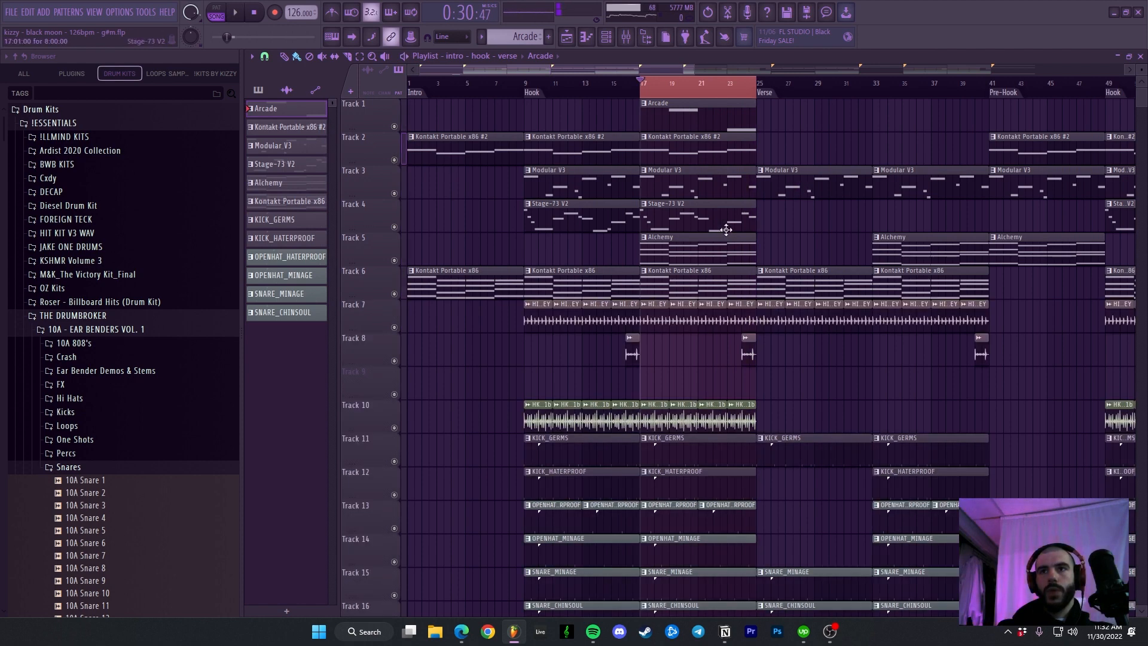
# - Solo the KICK_GERMS track, add the other kick, open hat and snare tracks through Track 16, and listen to them together
pyautogui.scroll(-3, 426, 263)
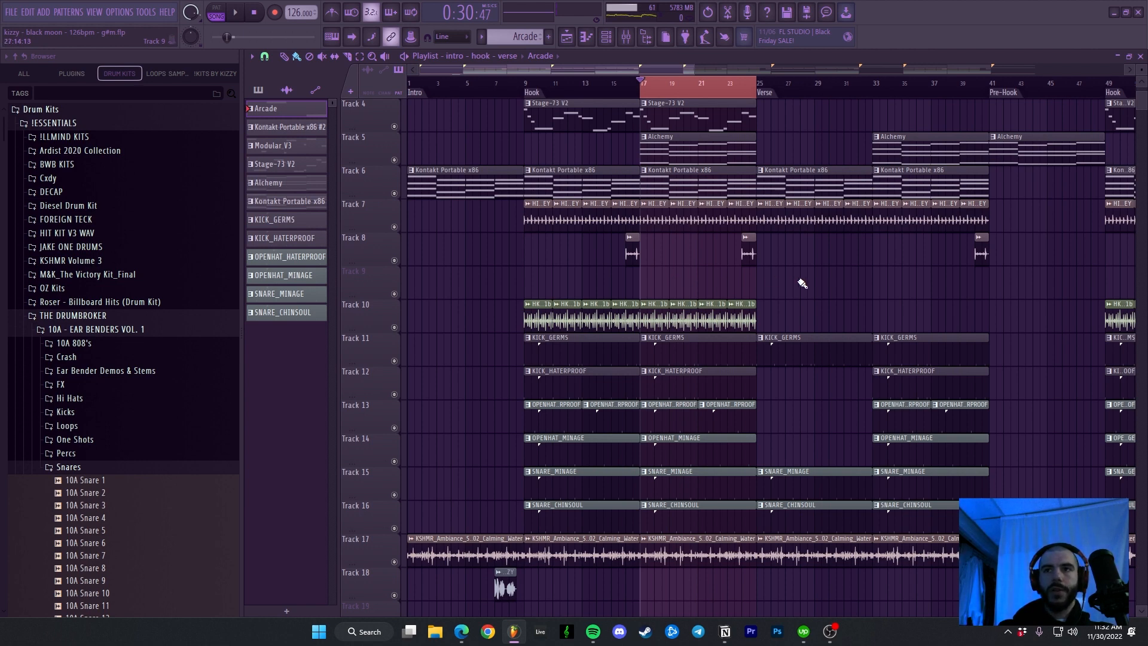
pyautogui.rightClick(394, 362)
pyautogui.click(394, 394)
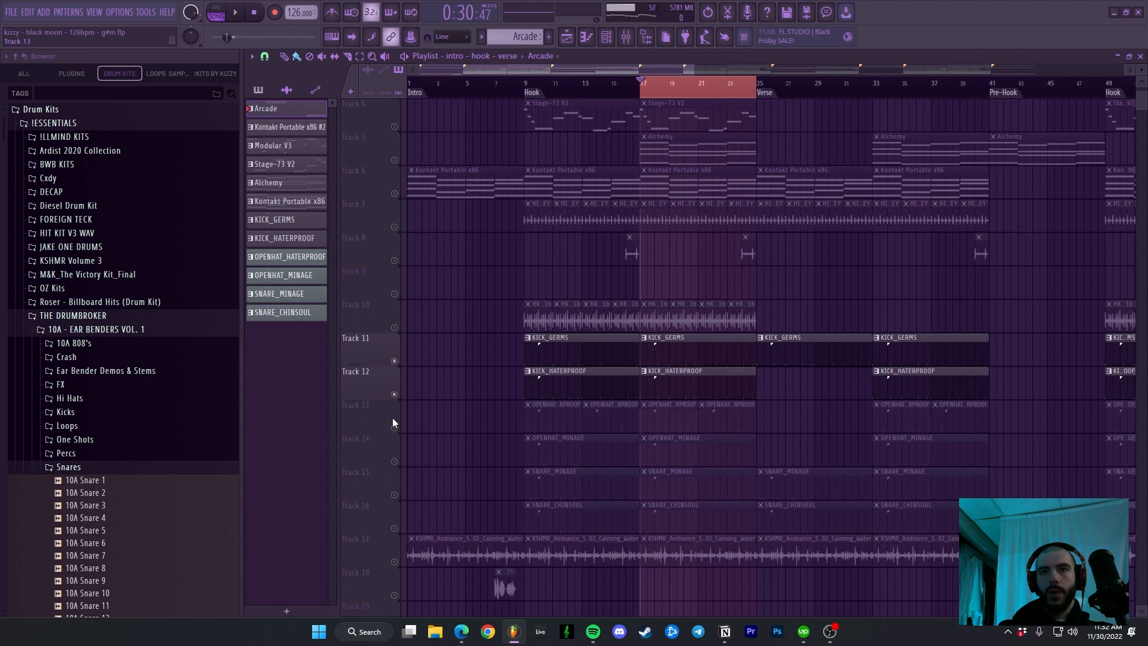
pyautogui.click(395, 428)
pyautogui.click(396, 461)
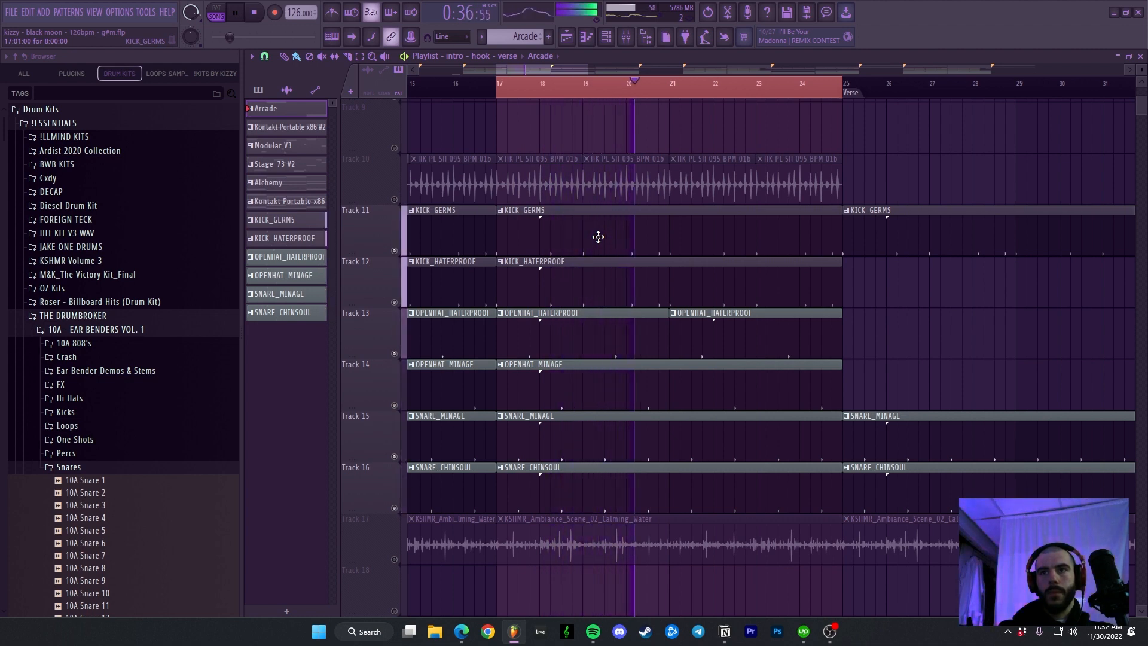
pyautogui.press('space')
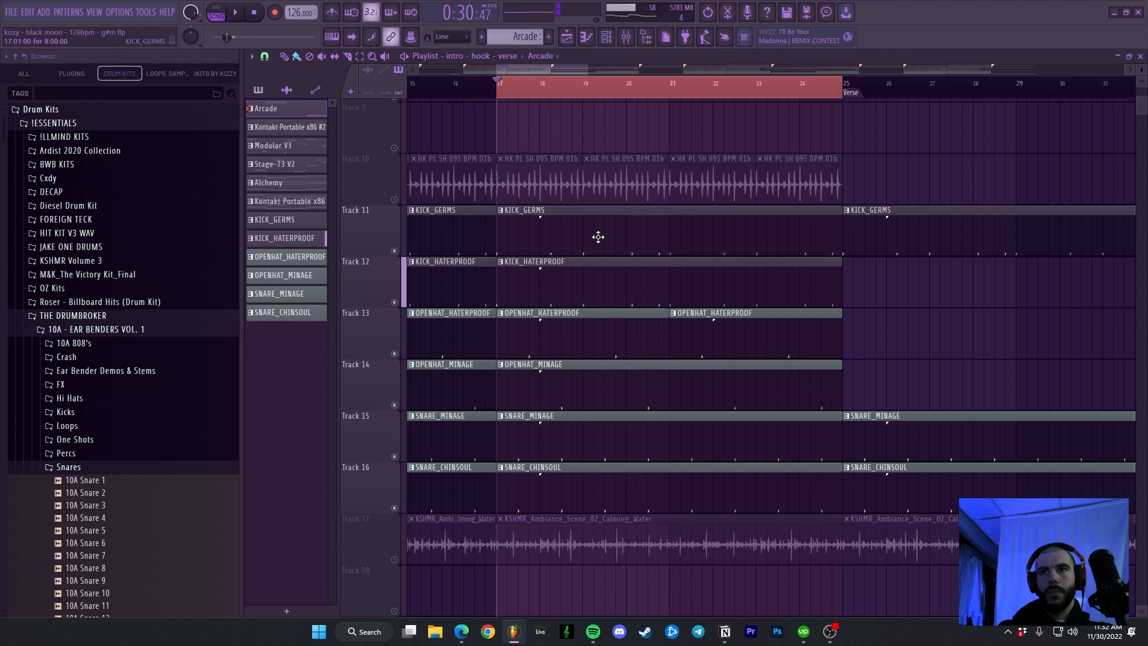
# - Unmute the HK PL SH 095 BPM loop on Track 10 and play it with the kicks, open hats and snares
pyautogui.click(376, 180)
pyautogui.scroll(3, 521, 250)
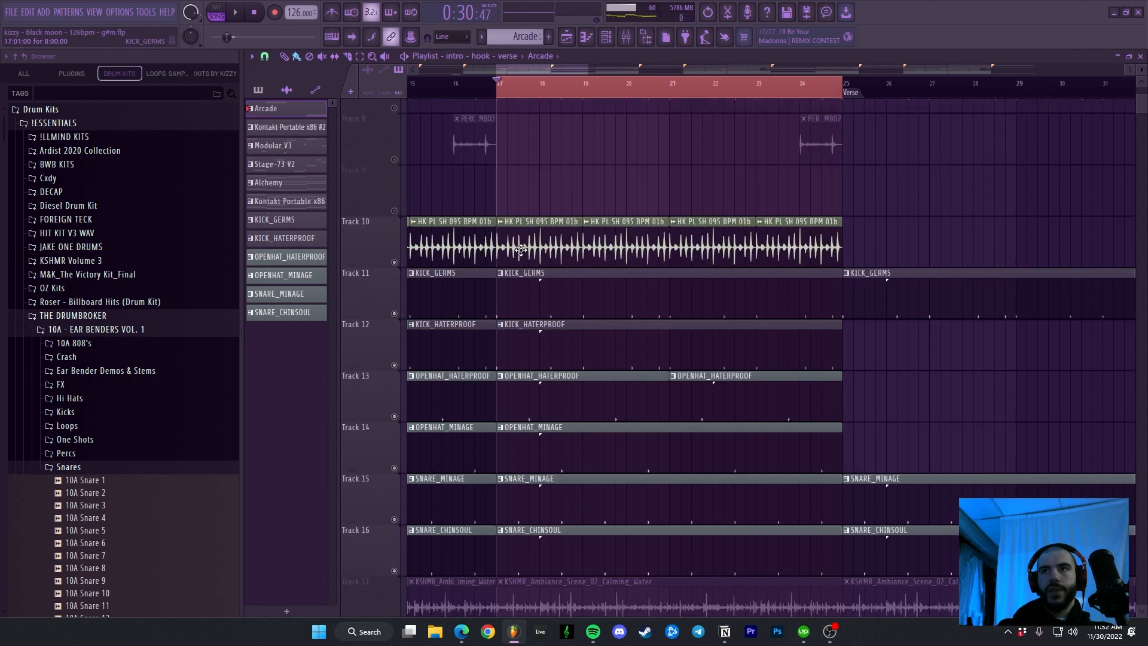
pyautogui.press('space')
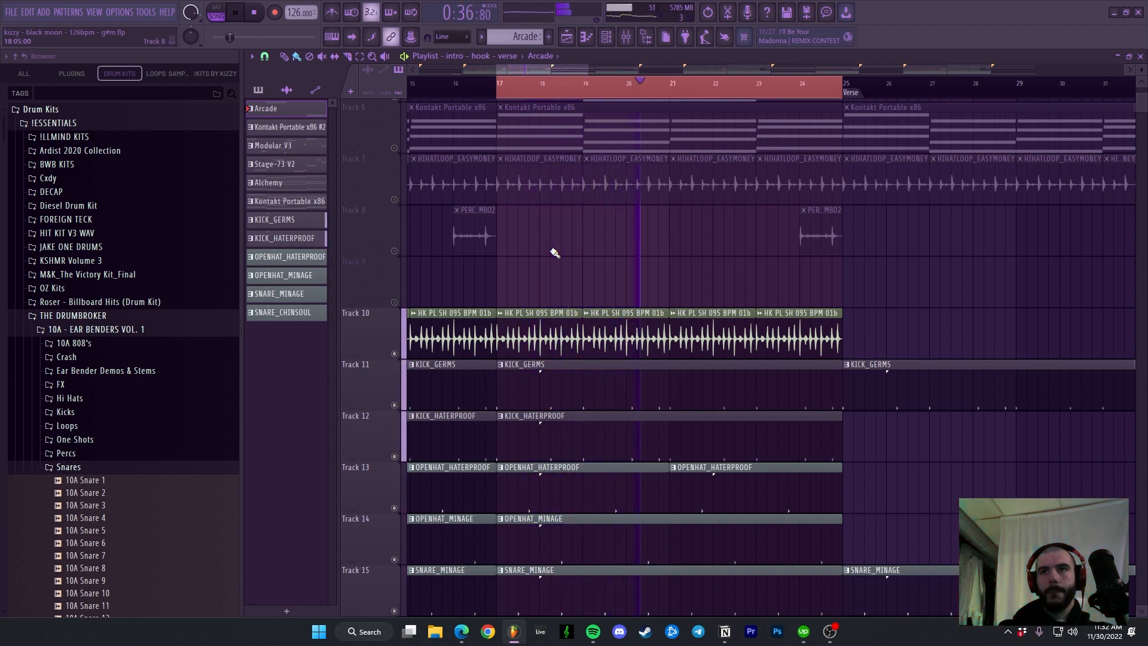
pyautogui.press('space')
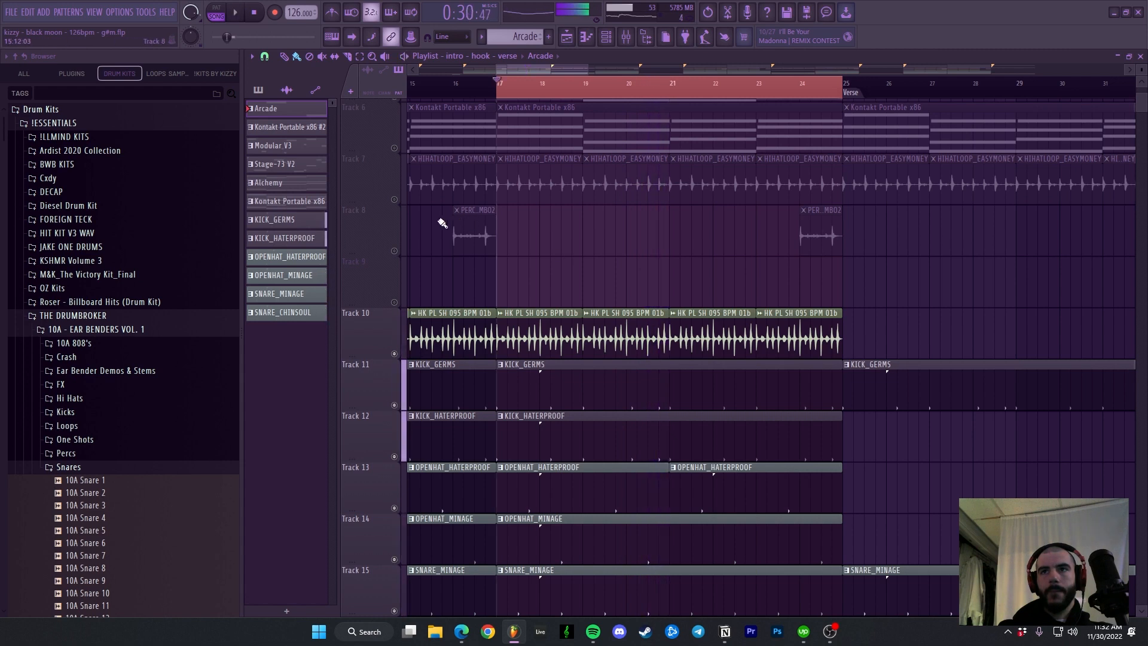
# - Unmute the HIHATLOOP_EASYMONEY loop on Track 7 and listen to it with the rest of the drums
pyautogui.click(395, 200)
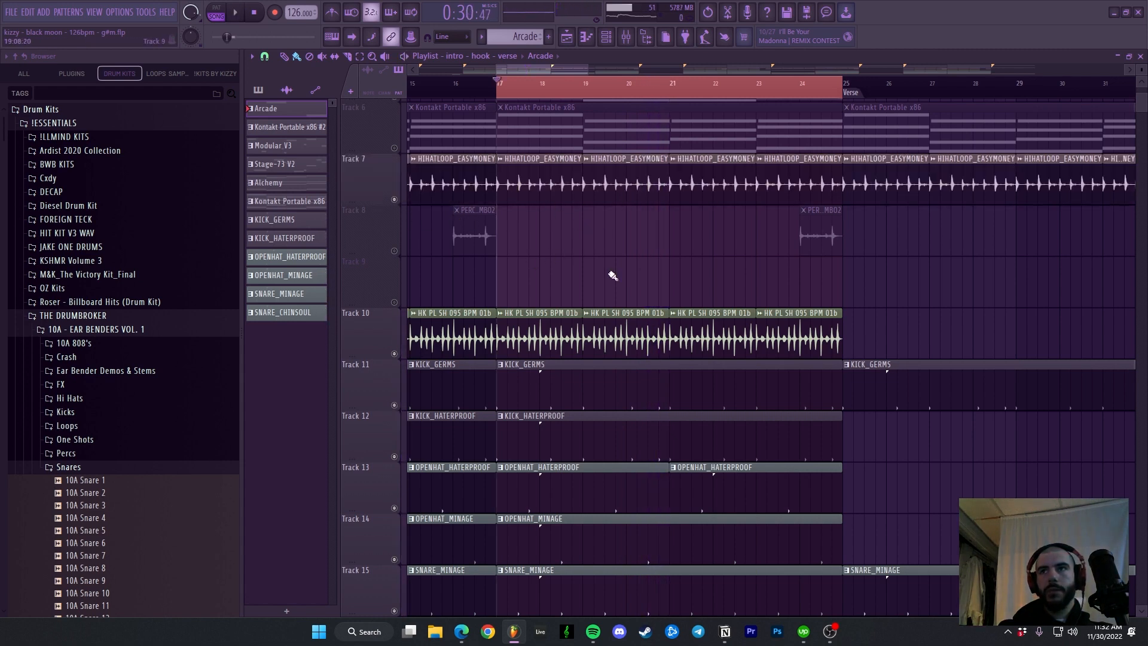
pyautogui.press('space')
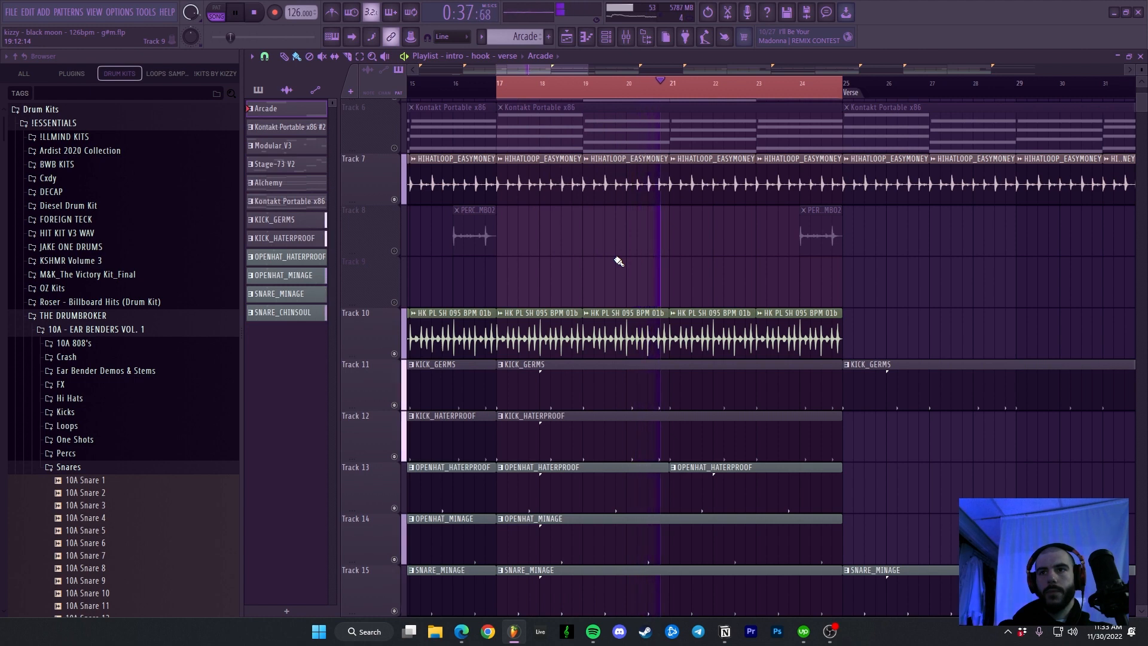
pyautogui.press('space')
pyautogui.scroll(-1, 628, 239)
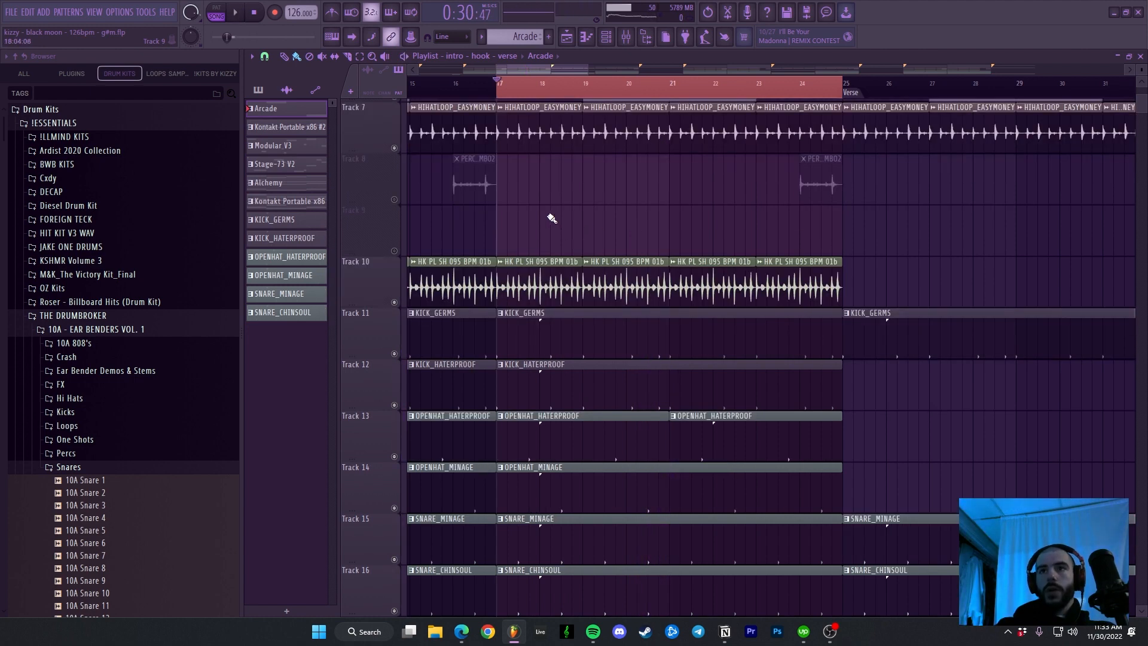
# - Inspect the VBC FG-Red compressor and Dist TUBE-CULTURE distortion on the drum bus mixer insert
pyautogui.press('F9')
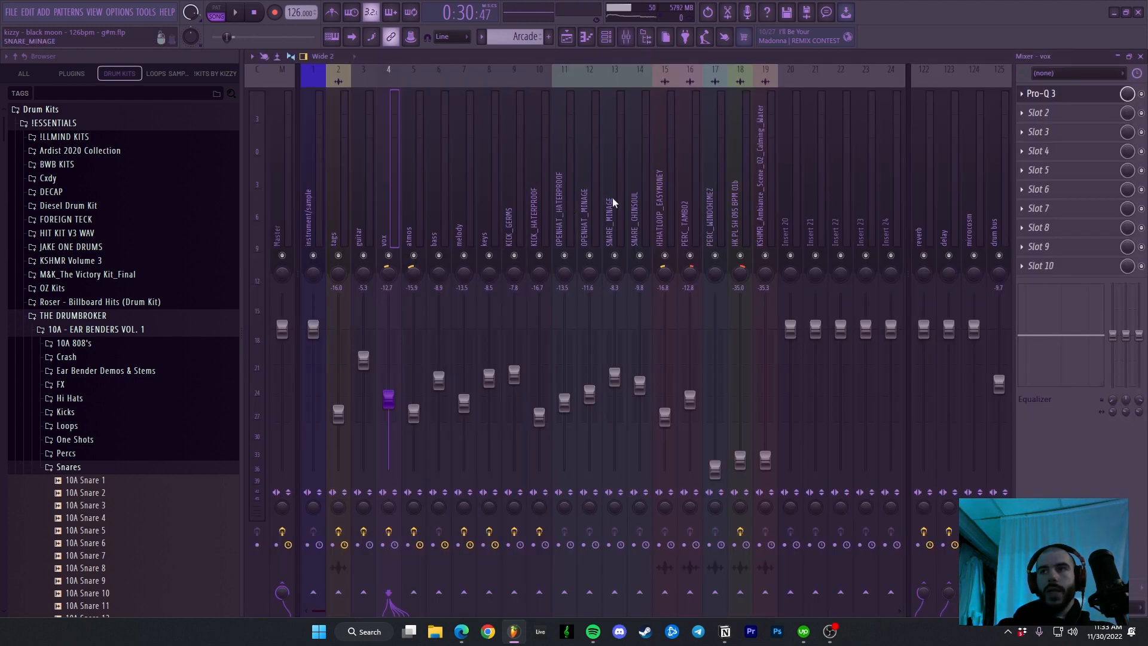
pyautogui.click(1000, 114)
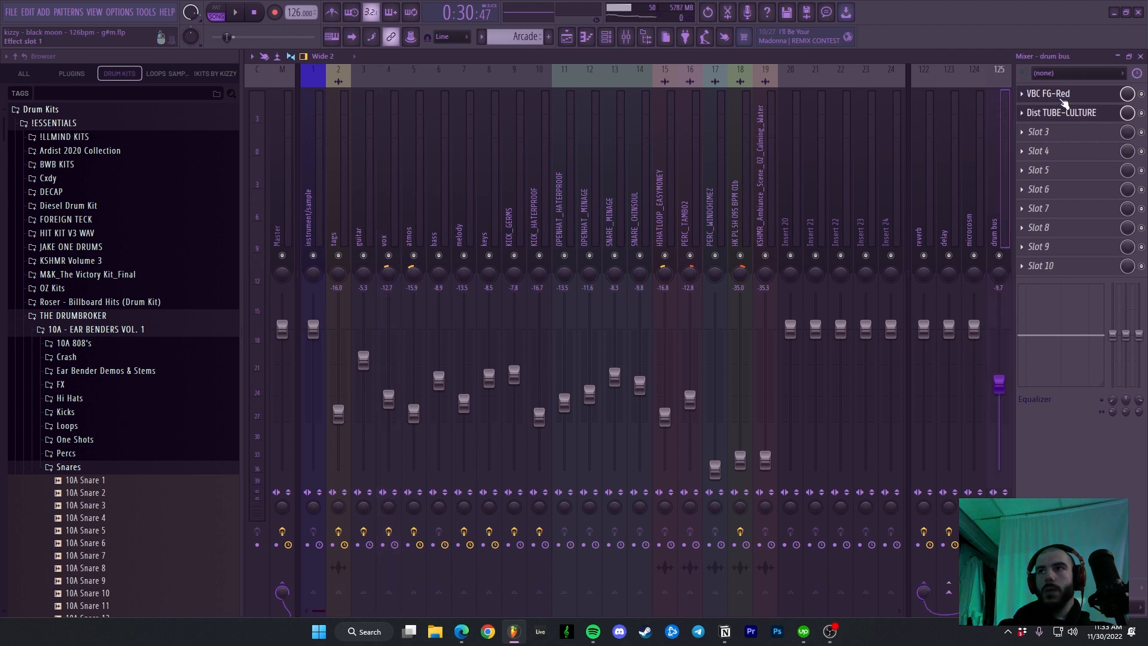
pyautogui.click(1053, 94)
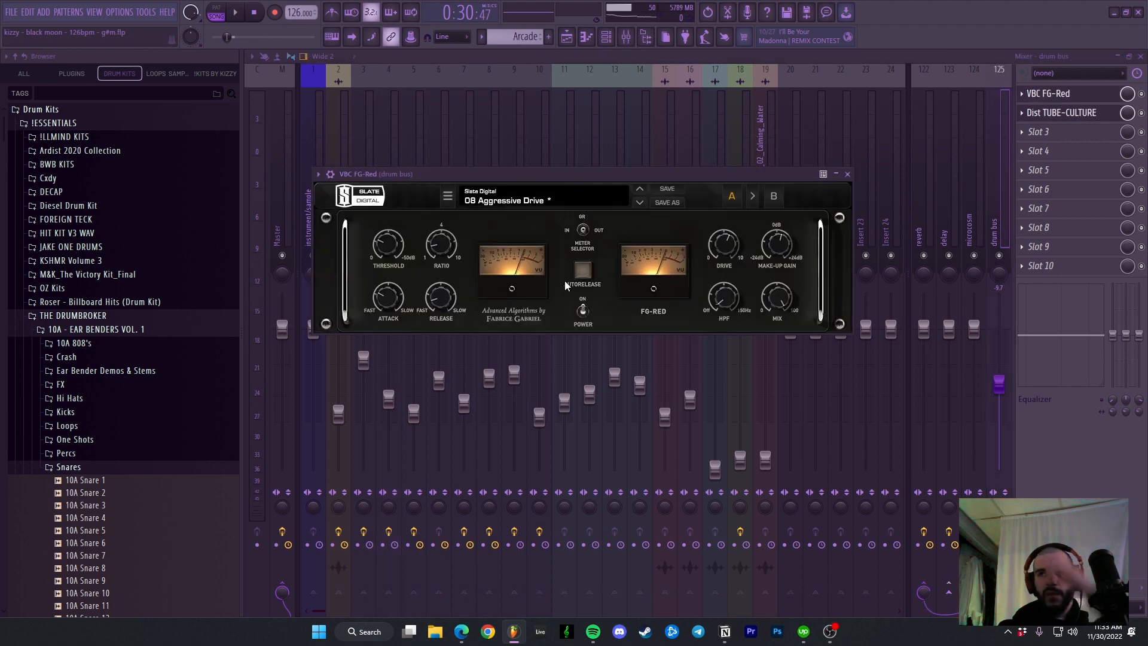
pyautogui.click(1053, 113)
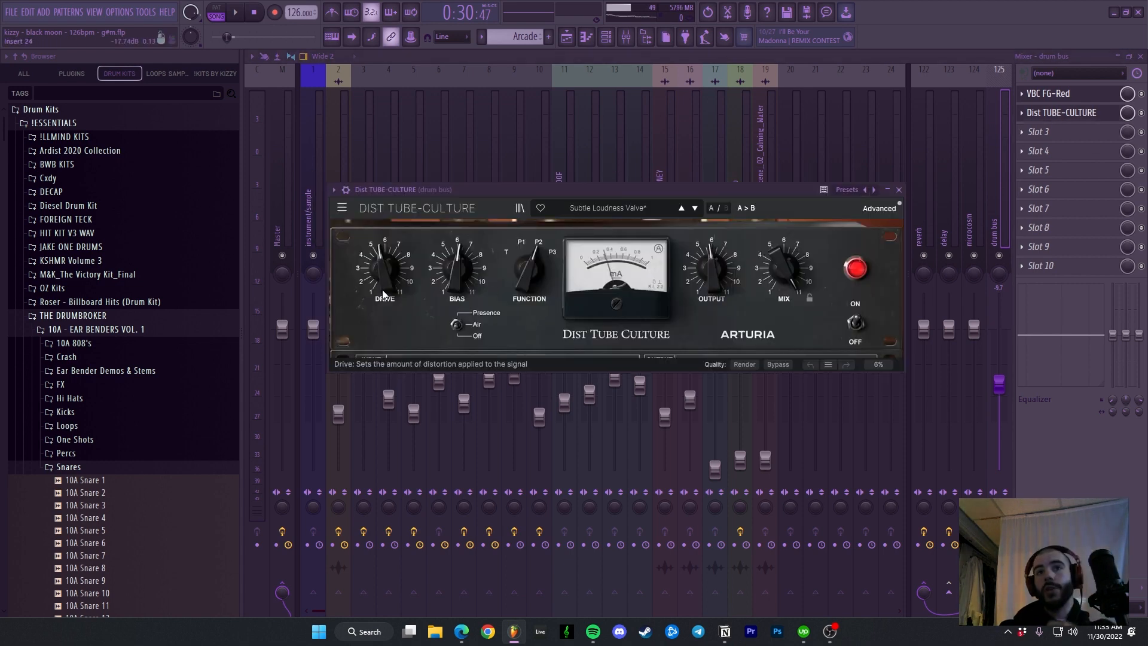
pyautogui.click(899, 190)
# - View the LX480 v4 Fat Plate settings on the reverb mixer insert and return to the playlist
pyautogui.click(930, 236)
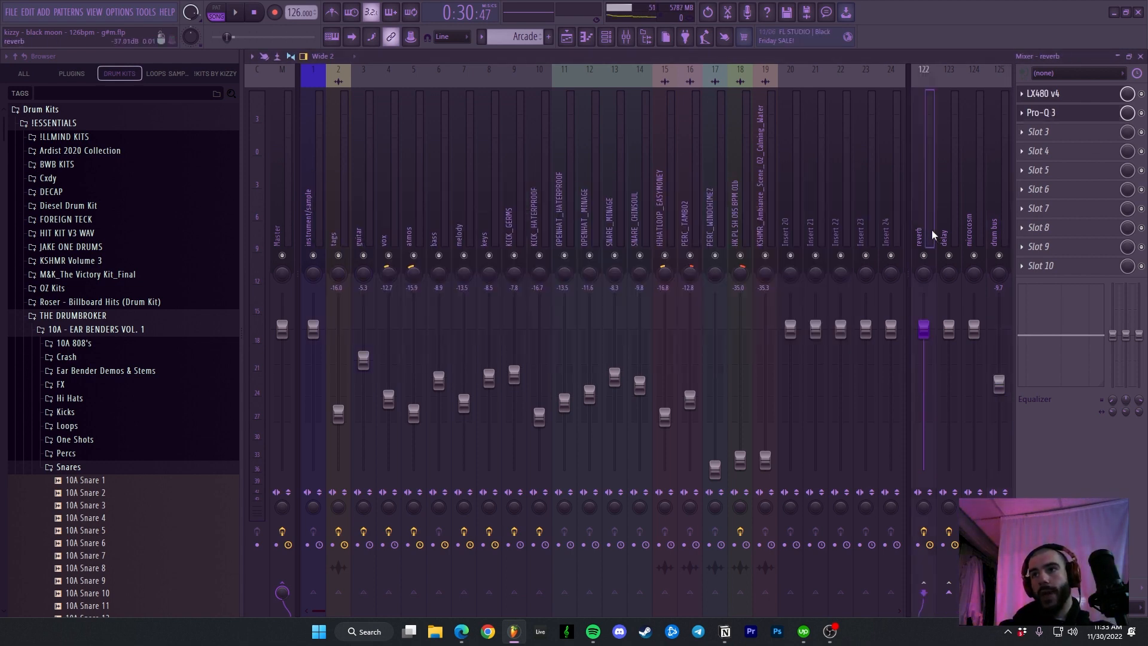
pyautogui.click(1054, 102)
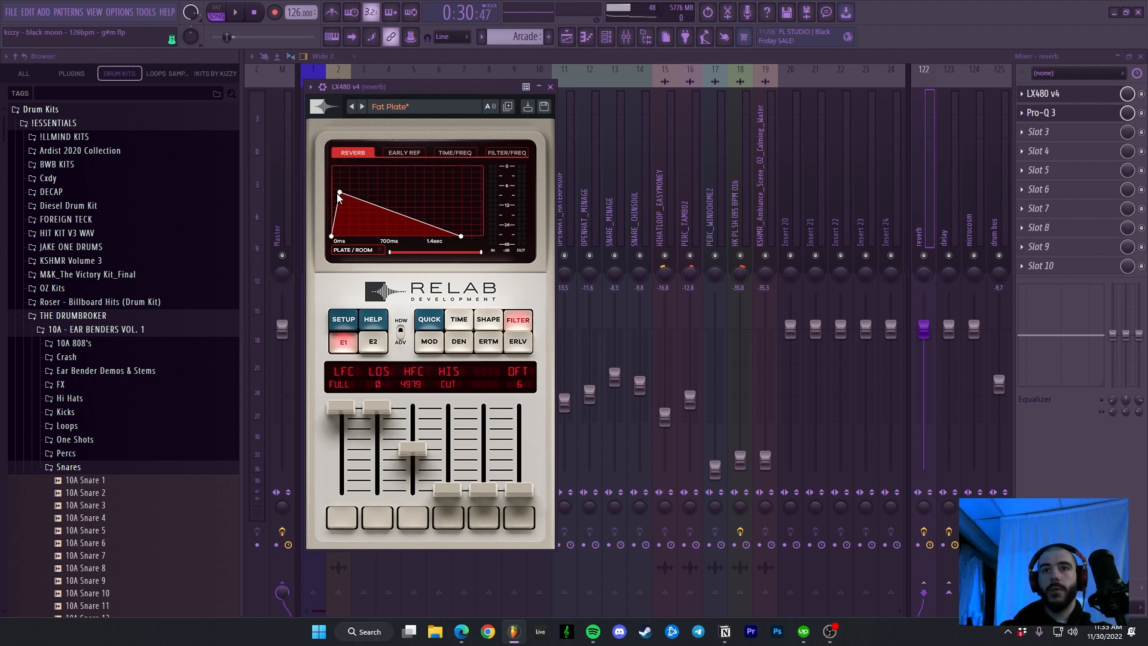
pyautogui.press('F5')
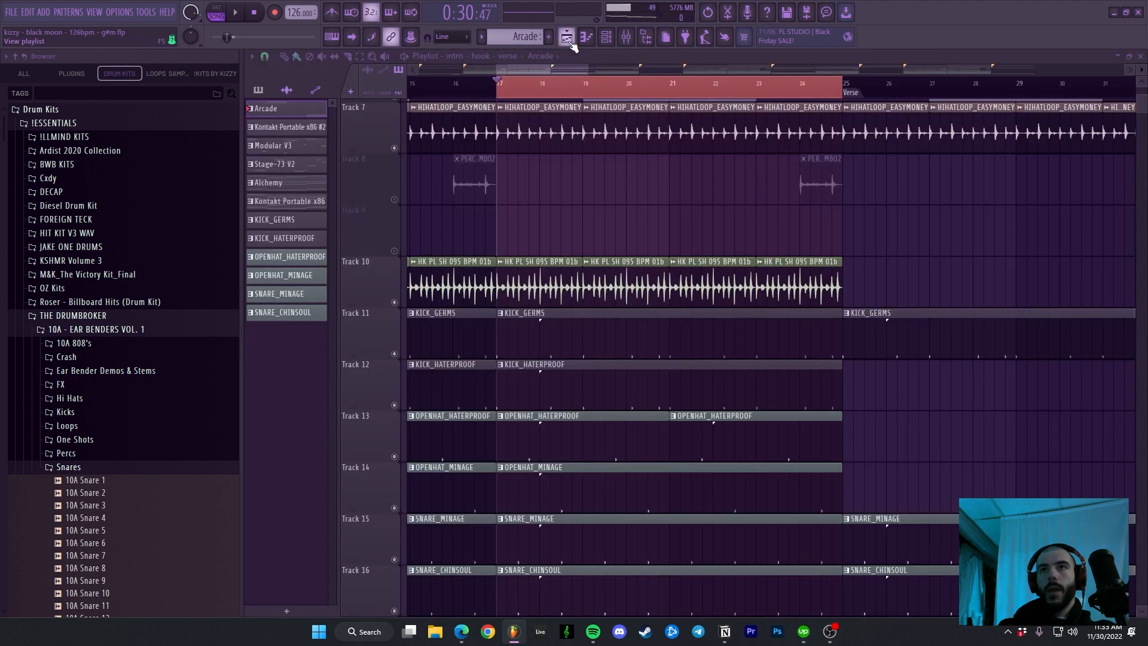
# - Solo Track 8 and listen to its percussion clip from bar 24
pyautogui.rightClick(394, 199)
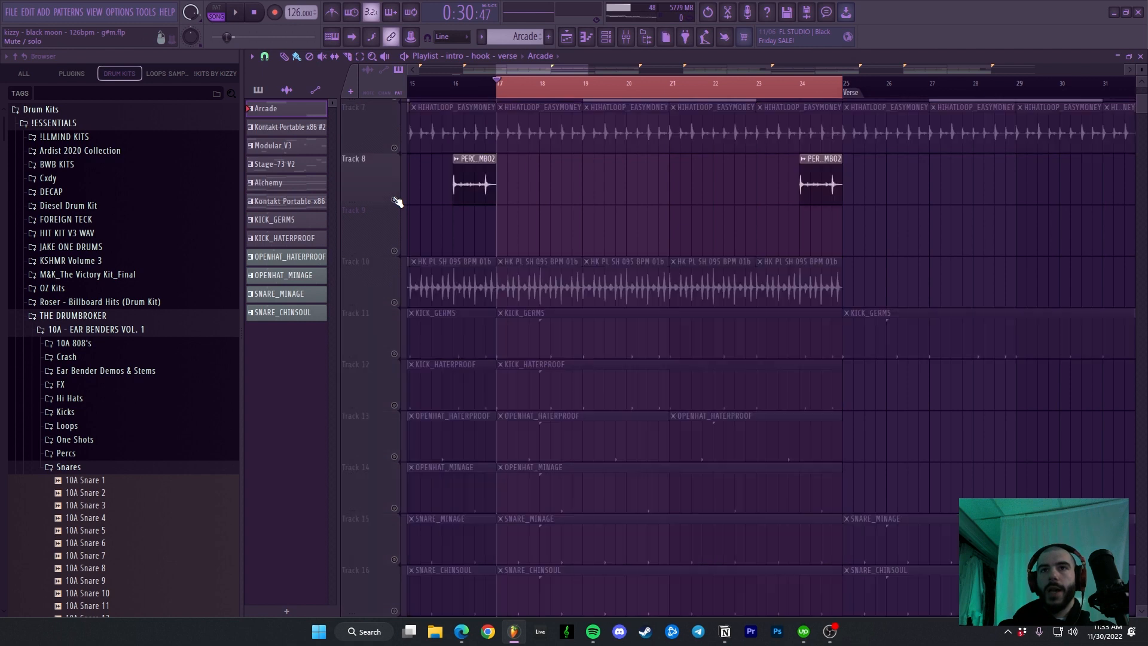
pyautogui.click(800, 98)
pyautogui.press('space')
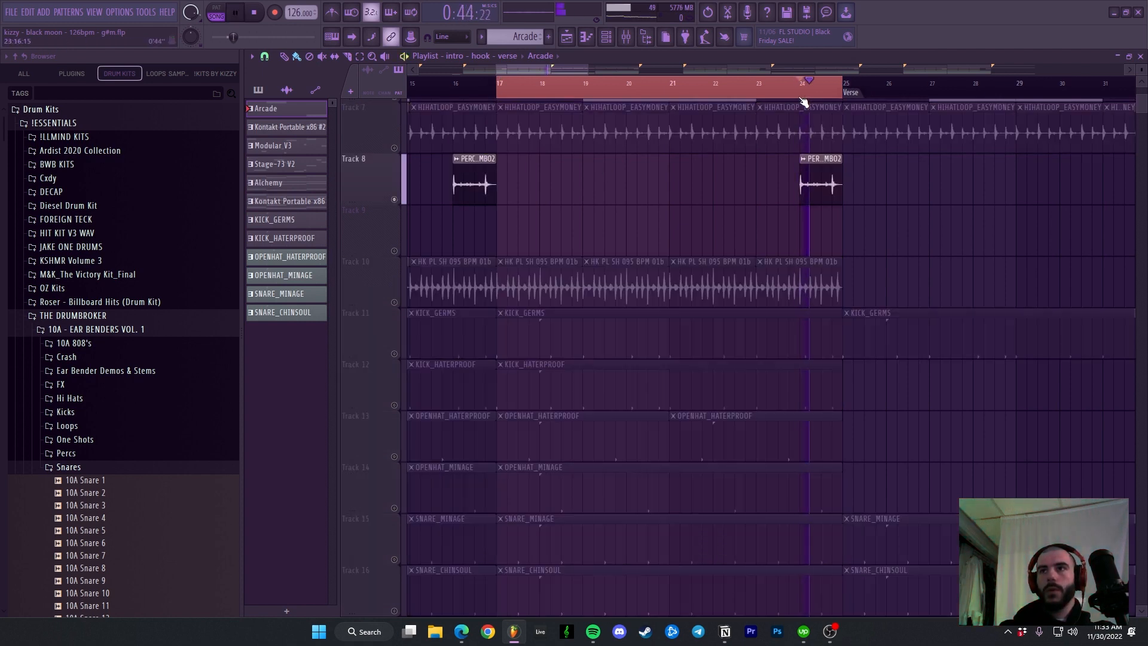
pyautogui.press('space')
# - Solo the KSHMR Calming Water ambience on Track 17 and listen to it from bar 17
pyautogui.scroll(-3, 696, 209)
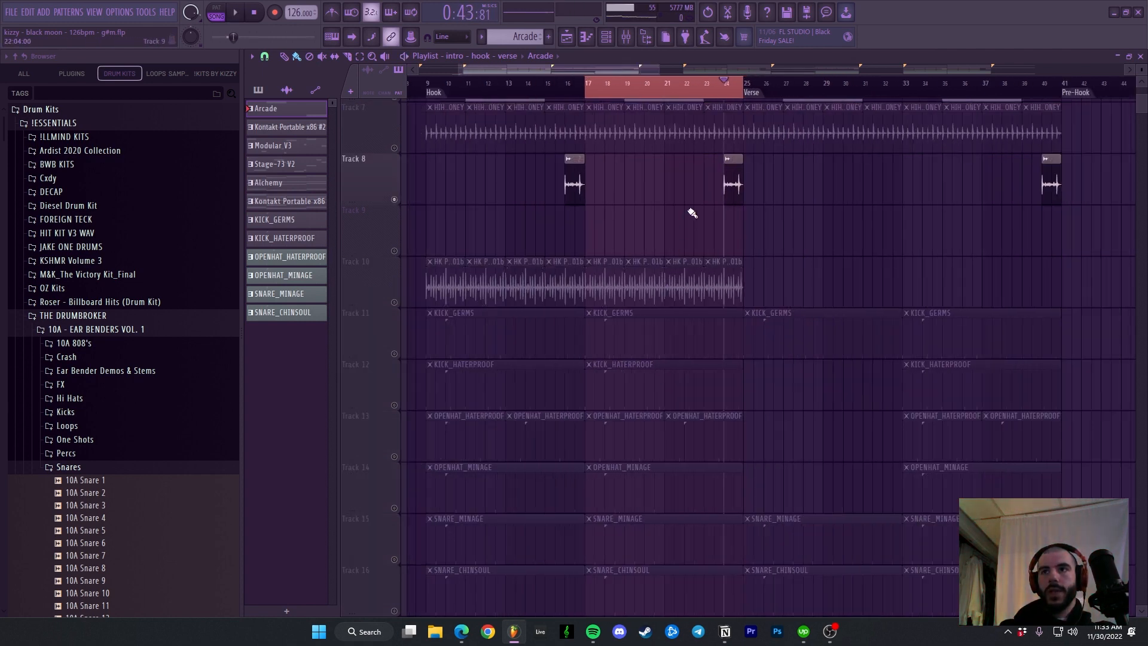
pyautogui.scroll(-4, 694, 197)
pyautogui.scroll(7, 694, 197)
pyautogui.scroll(-7, 691, 200)
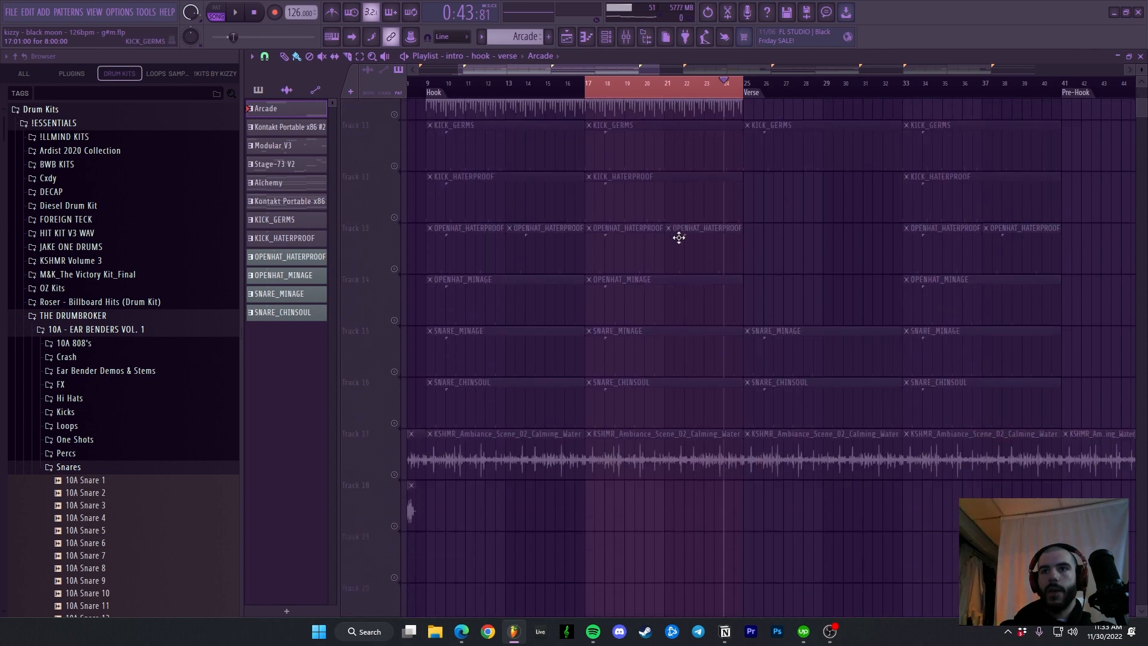
pyautogui.click(394, 456)
pyautogui.click(586, 90)
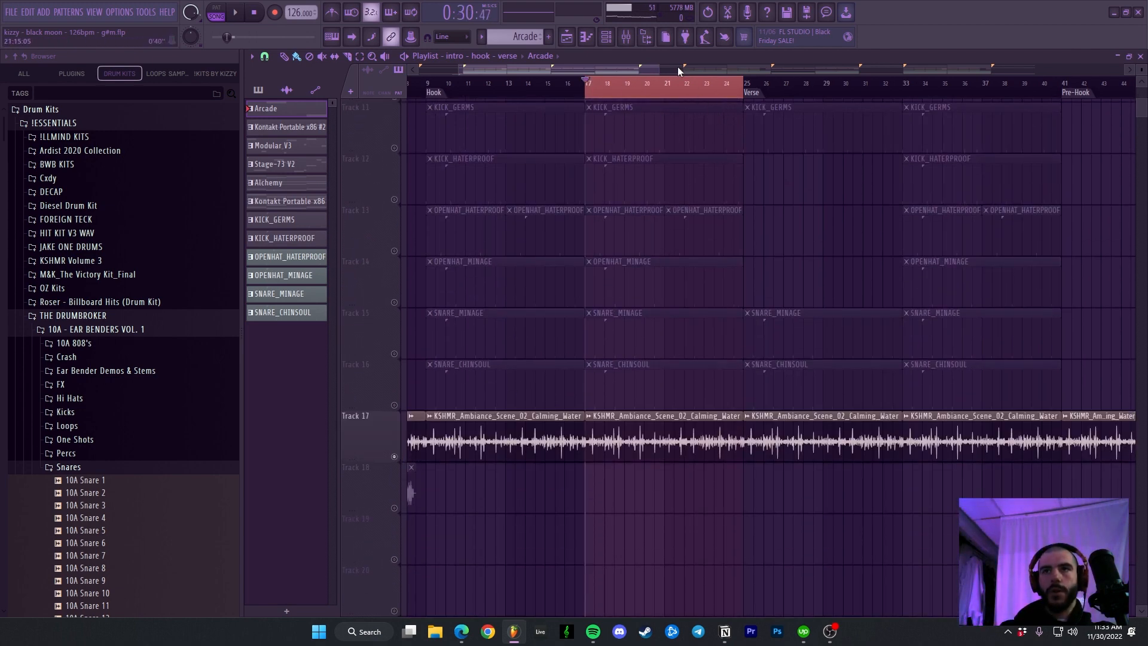
pyautogui.press('space')
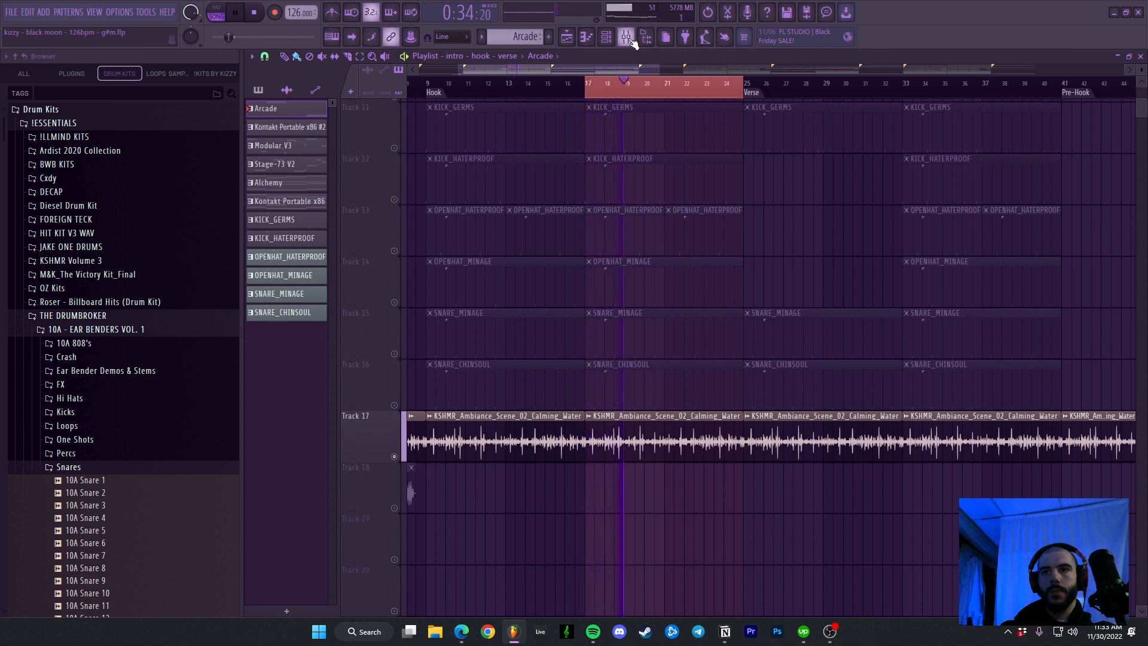
pyautogui.press('space')
pyautogui.scroll(-2, 661, 264)
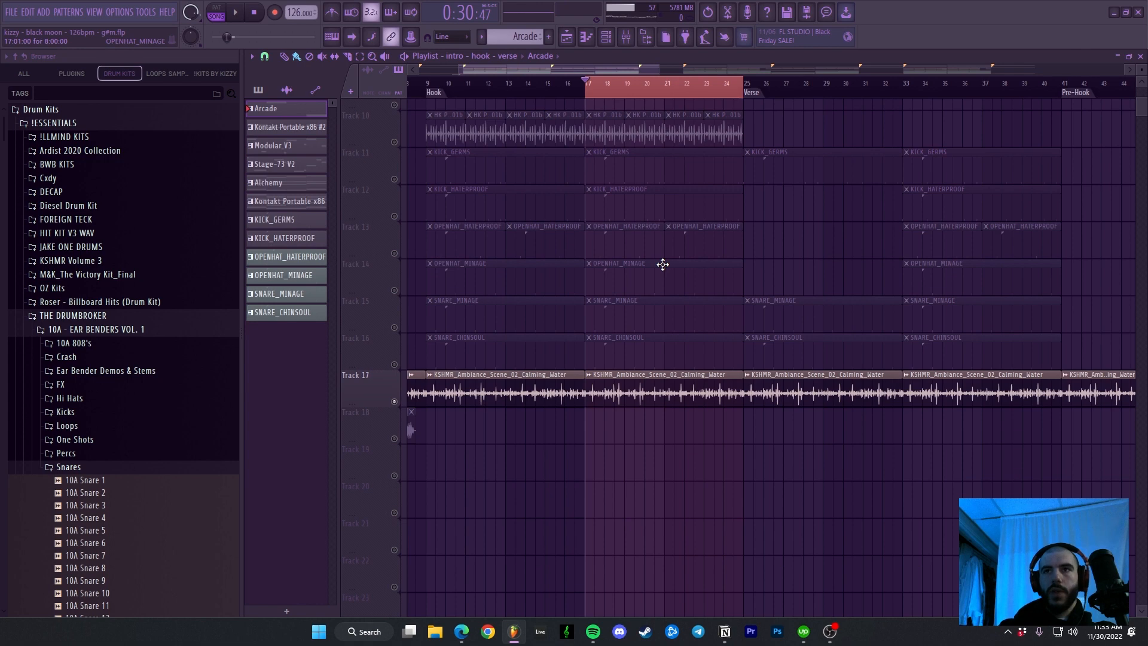
pyautogui.scroll(-3, 579, 244)
pyautogui.scroll(4, 575, 262)
pyautogui.scroll(4, 574, 262)
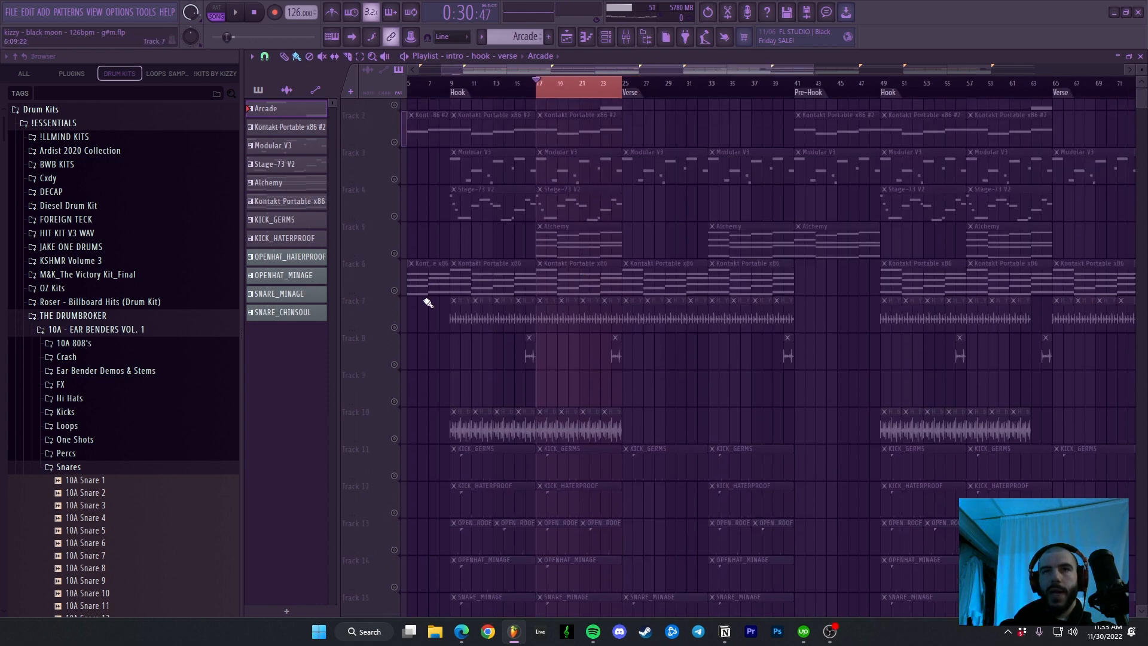
# - Bring all playlist tracks back from solo and select bars 17 to 25 in the timeline for full-mix playback
pyautogui.click(399, 291)
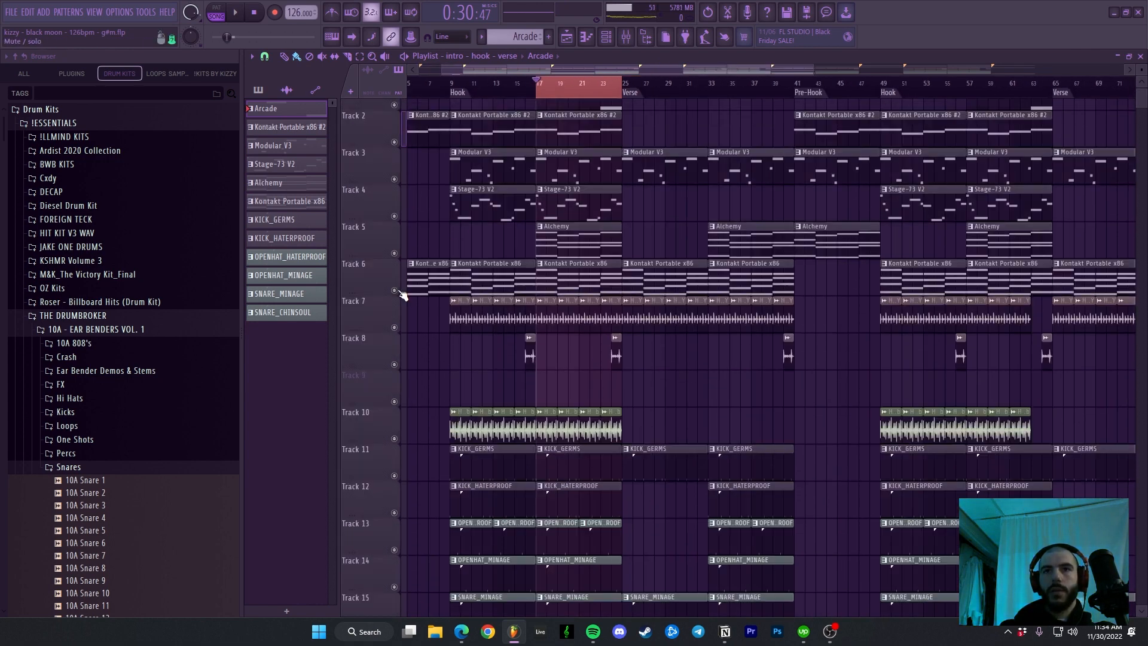
pyautogui.click(564, 96)
pyautogui.moveTo(538, 95); pyautogui.dragTo(622, 100)
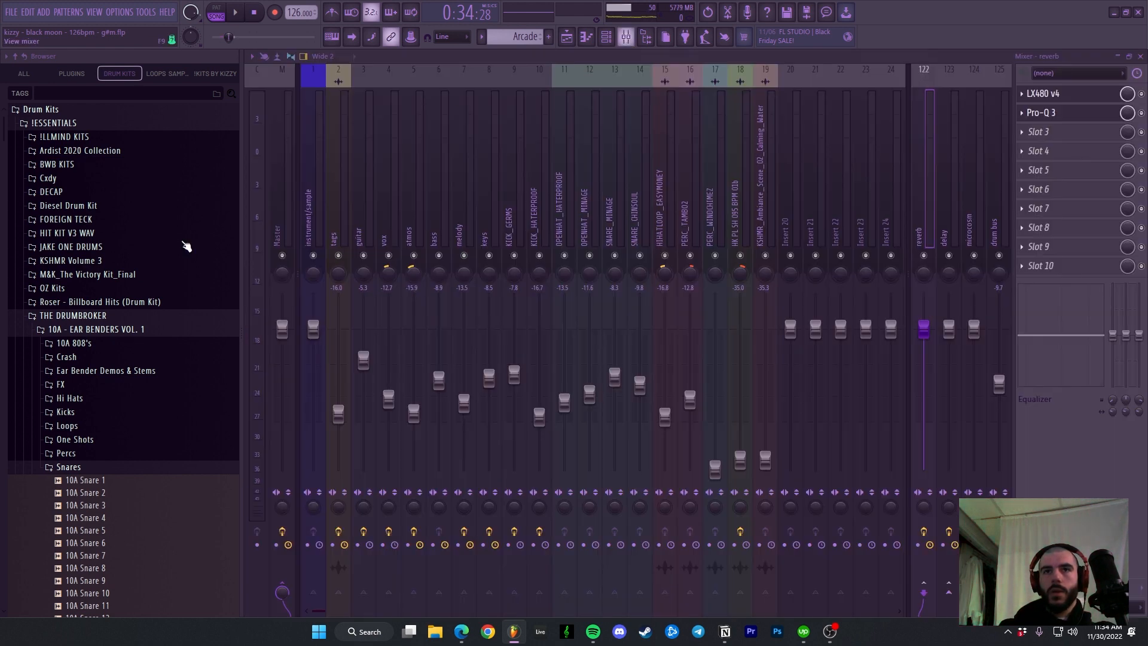
# - Inspect the Ozone 9 Imager, Virtual Mix Rack and FG-X 2 settings on the master mixer track
pyautogui.click(626, 37)
pyautogui.click(287, 172)
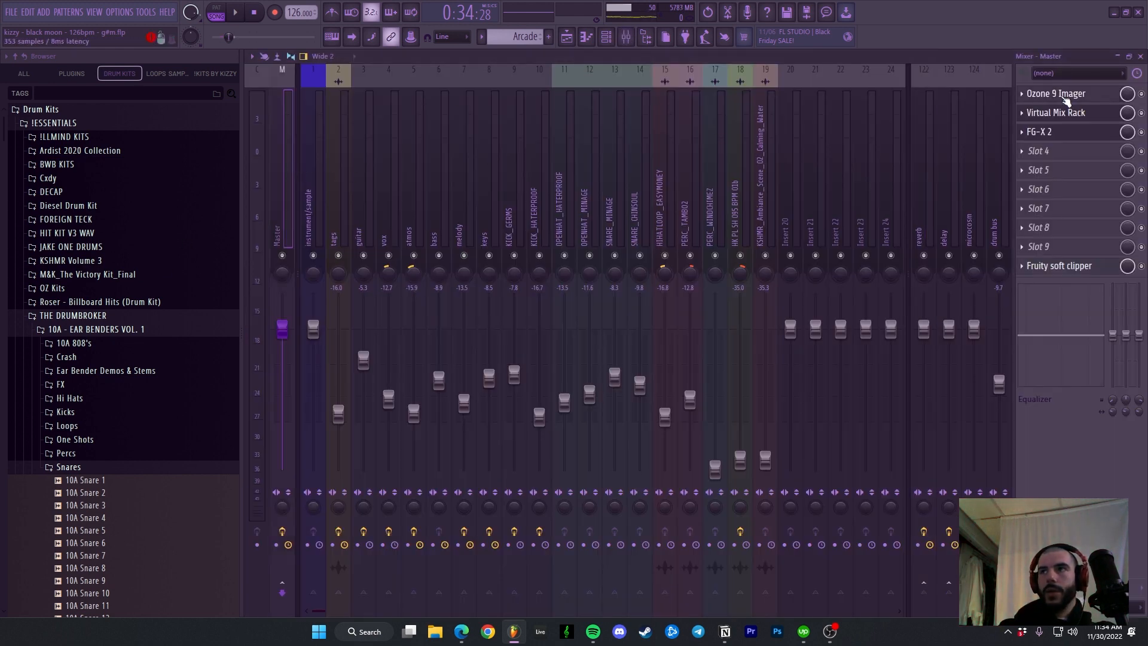
pyautogui.click(1070, 95)
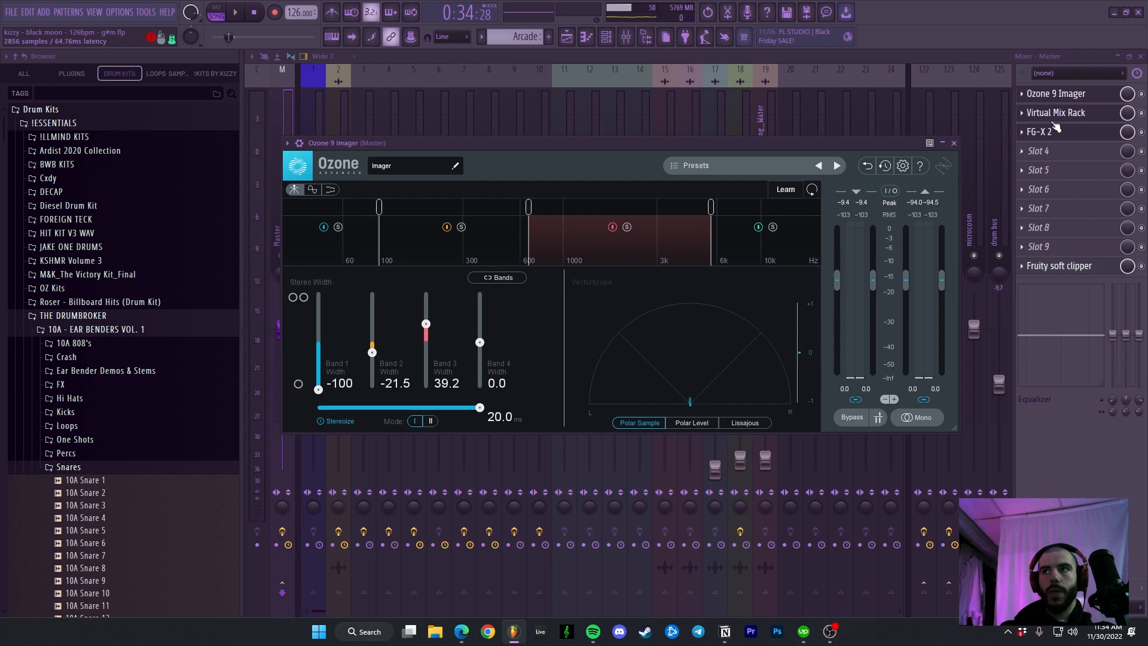
pyautogui.click(1056, 113)
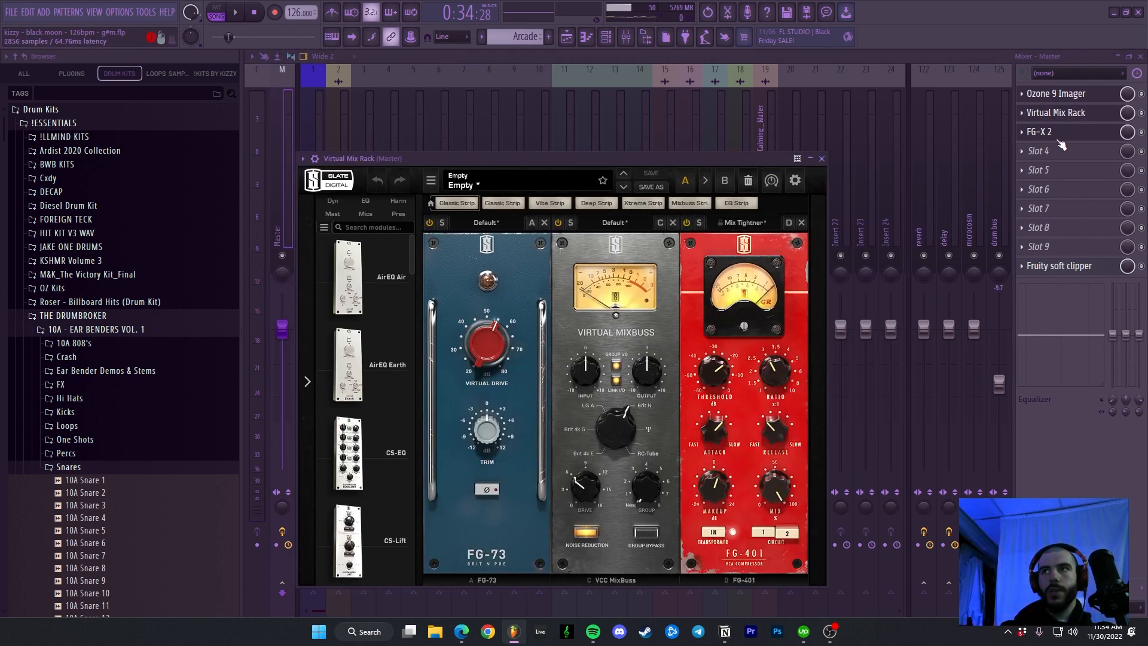
pyautogui.click(1056, 133)
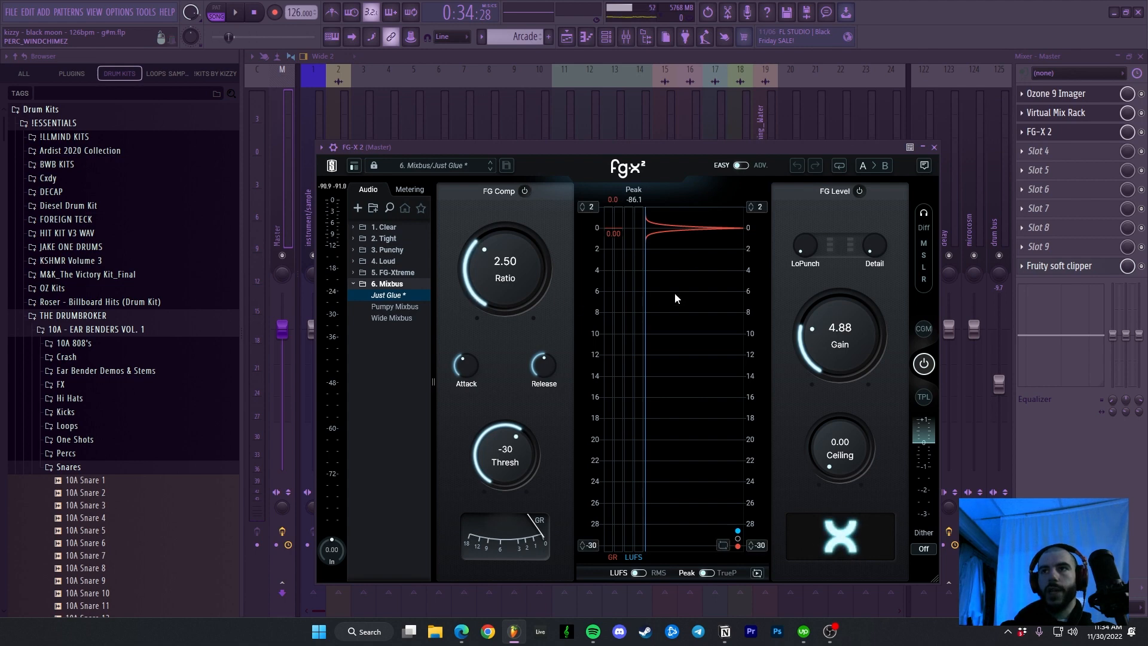